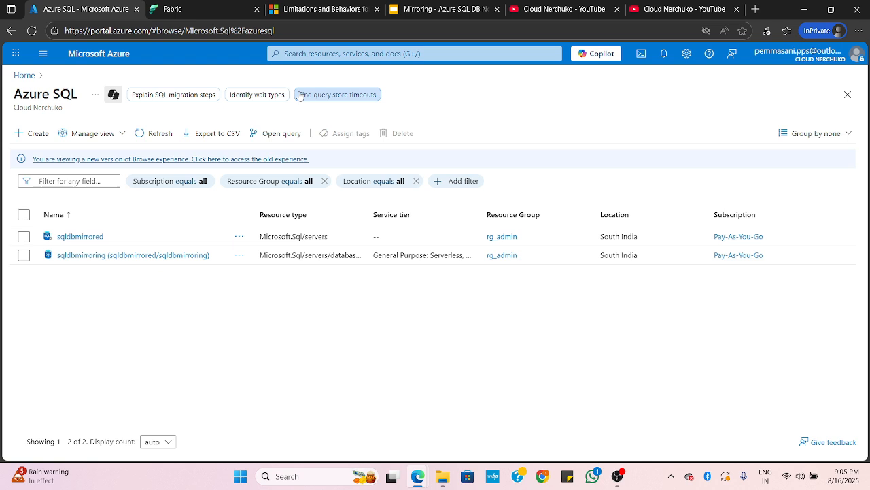
Open the sqldbmirrored SQL server from the Azure SQL resources and review its overview details, including the server admin
left_click(80, 236)
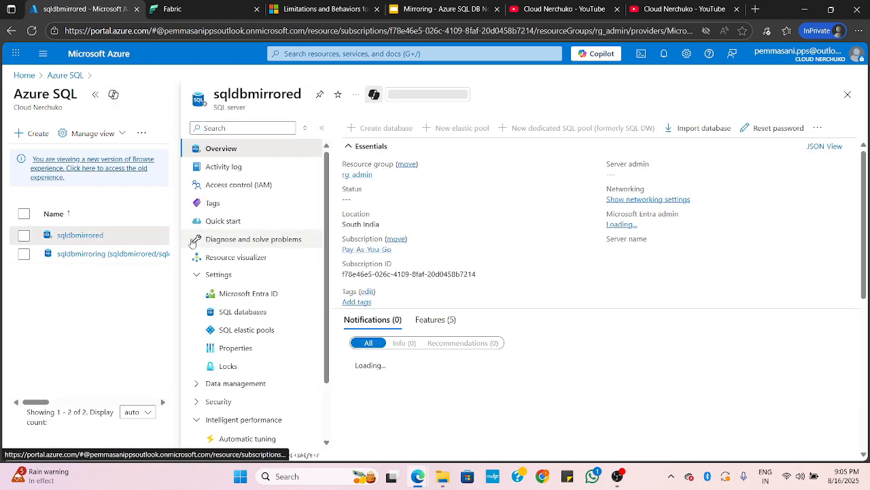
left_click(95, 94)
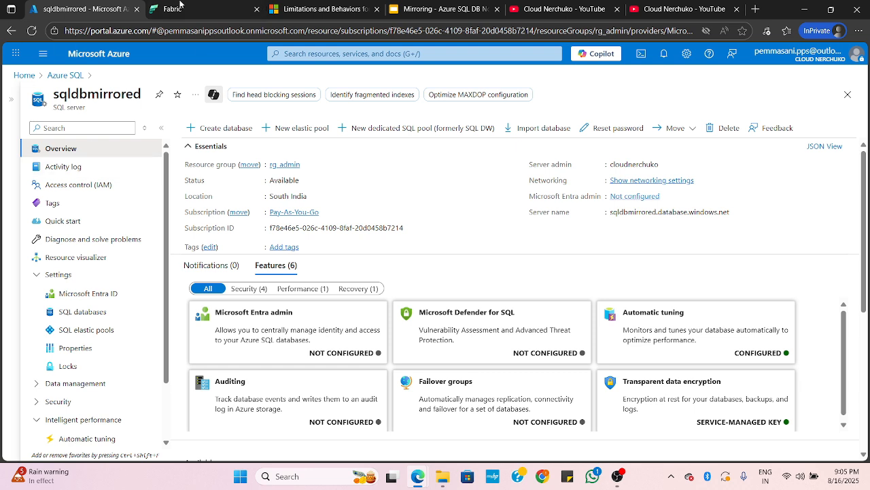
left_click_drag(529, 165, 583, 166)
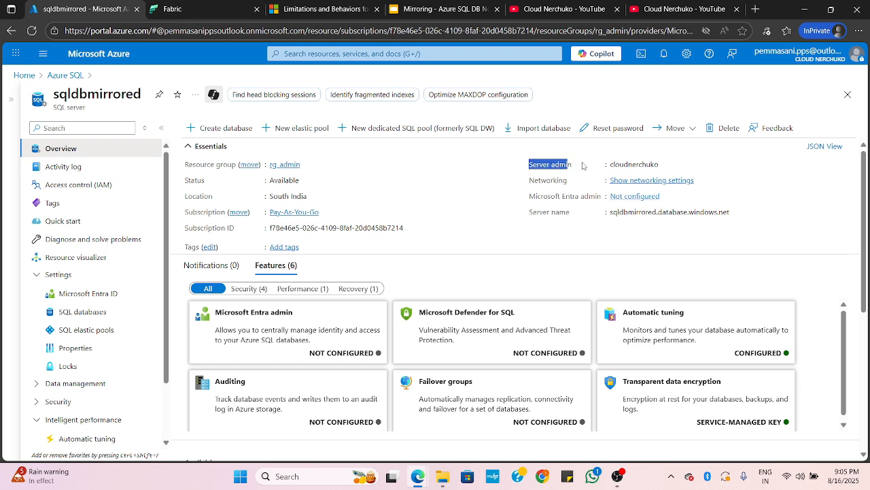
left_click(458, 181)
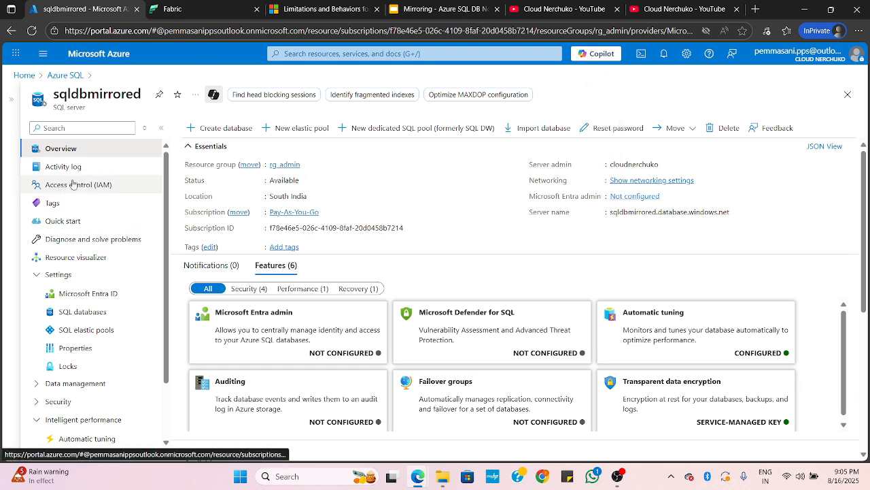
Find the server's Identity settings and check the status of the system assigned managed identity
left_click(70, 127)
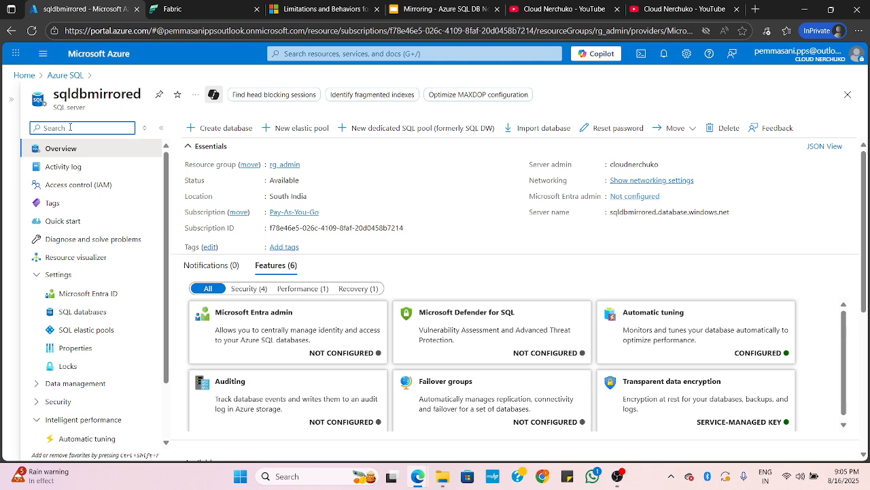
type("idem")
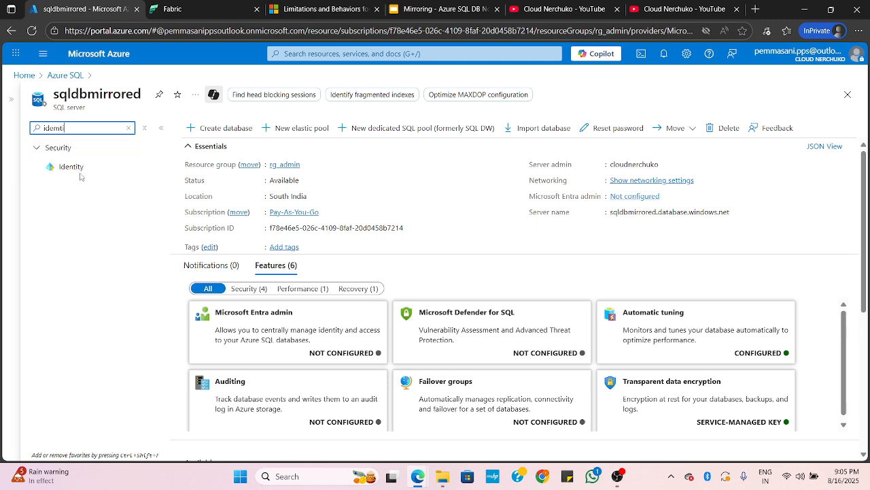
left_click(78, 167)
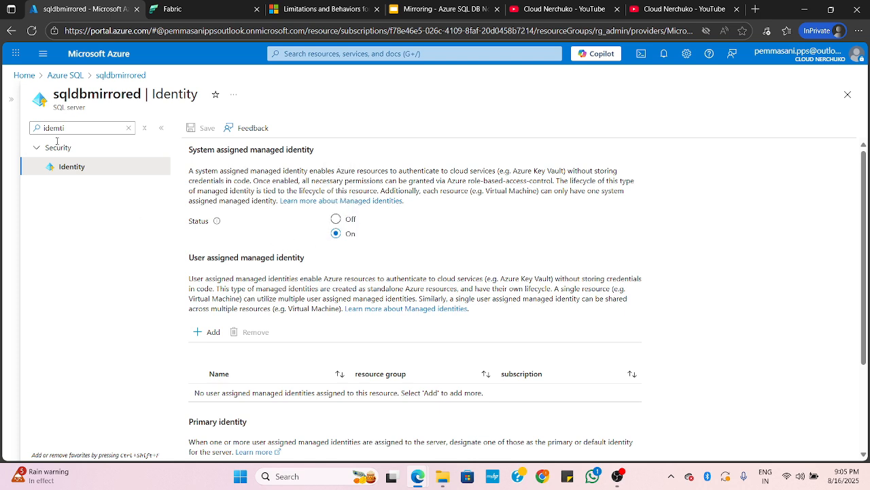
left_click(129, 128)
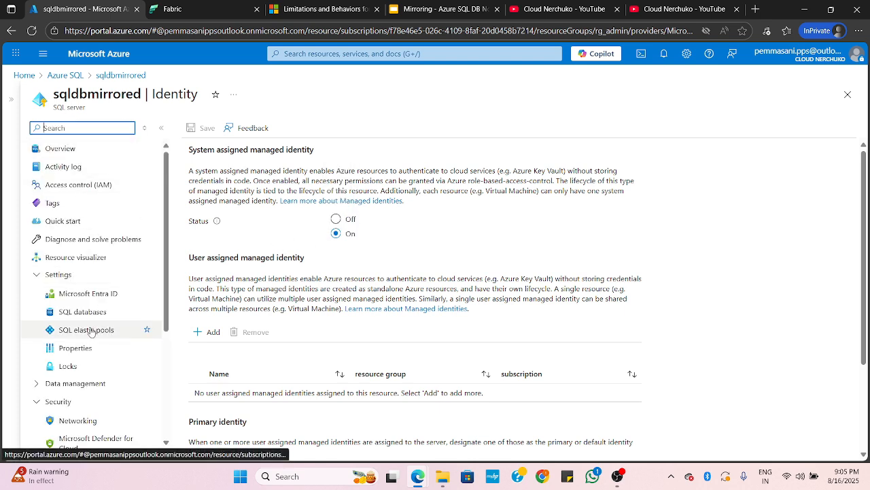
Open the server's Networking settings and review the public network access, firewall rules and Azure services exception
scroll(91, 331, "down", 3)
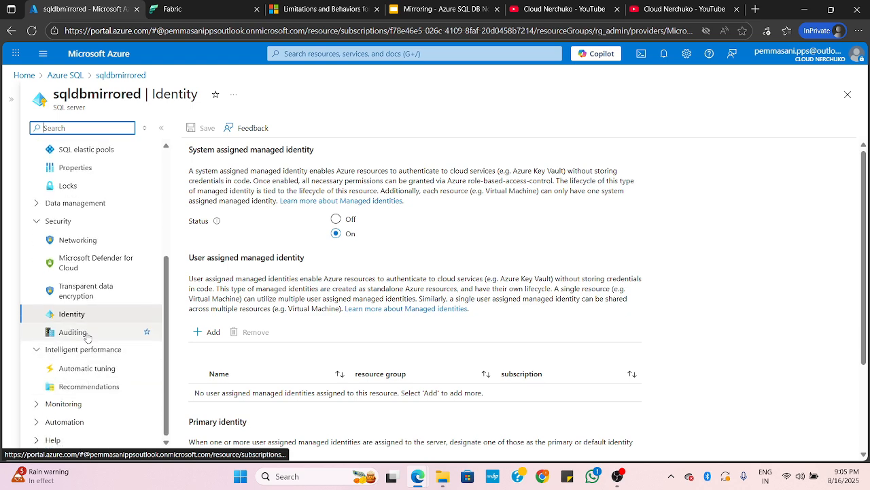
left_click(78, 240)
scroll(282, 308, "down", 1)
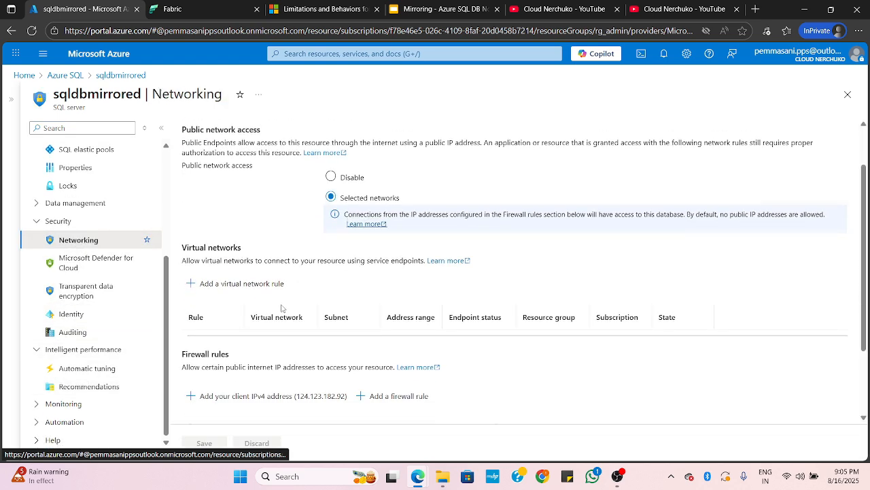
scroll(281, 308, "down", 2)
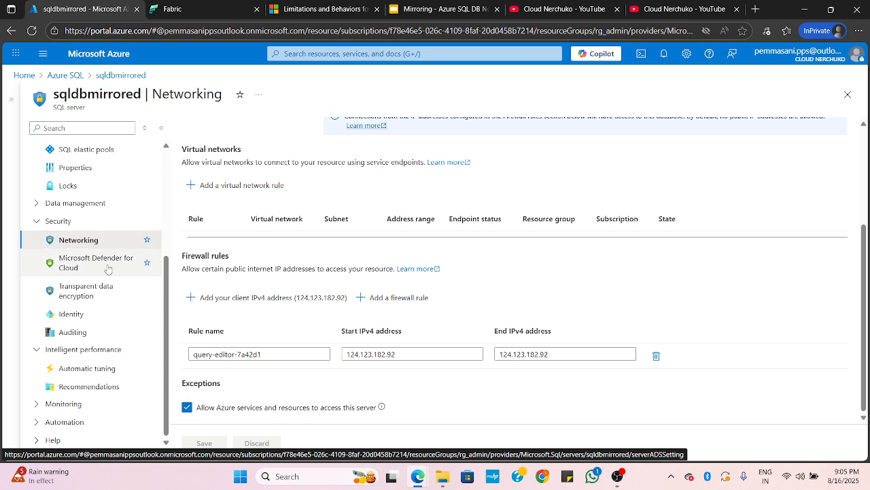
Return to the server overview and open the sqldbmirroring database from the server's SQL databases
scroll(107, 268, "up", 5)
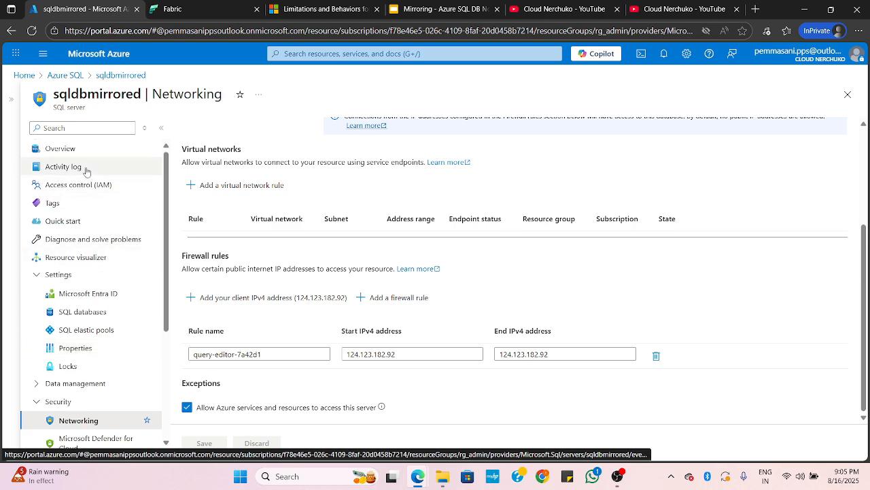
left_click(75, 166)
left_click(68, 150)
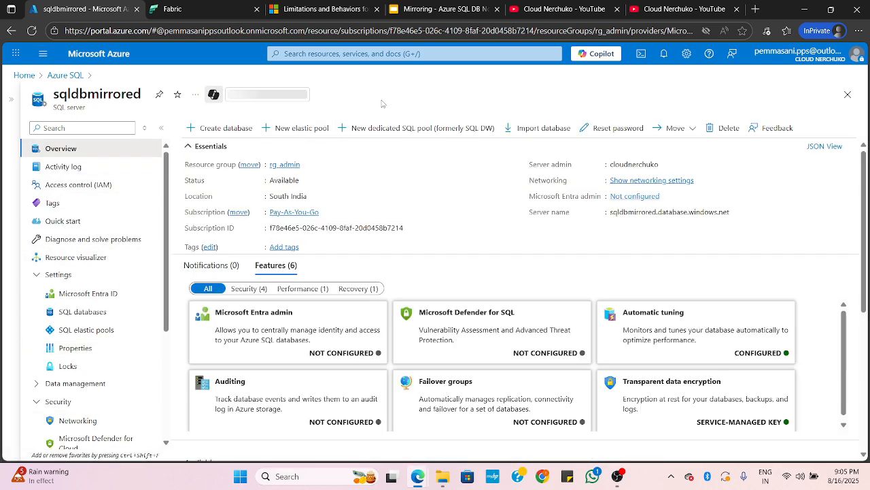
left_click(447, 96)
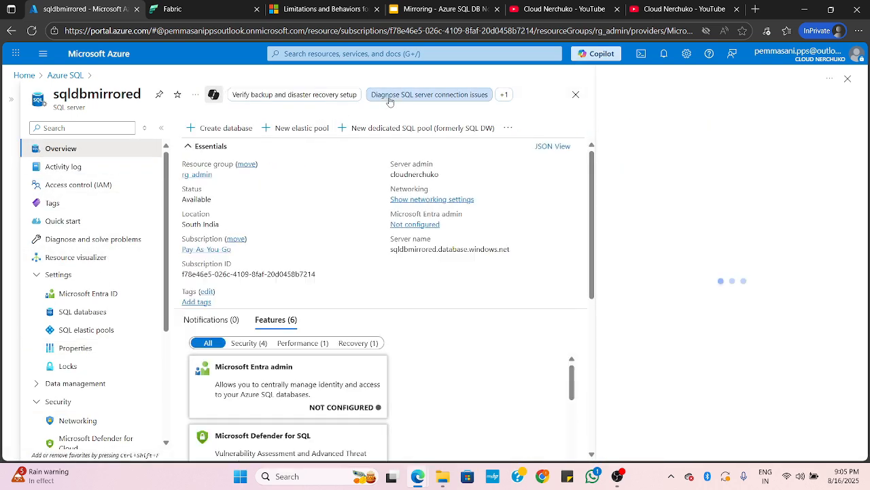
left_click(848, 78)
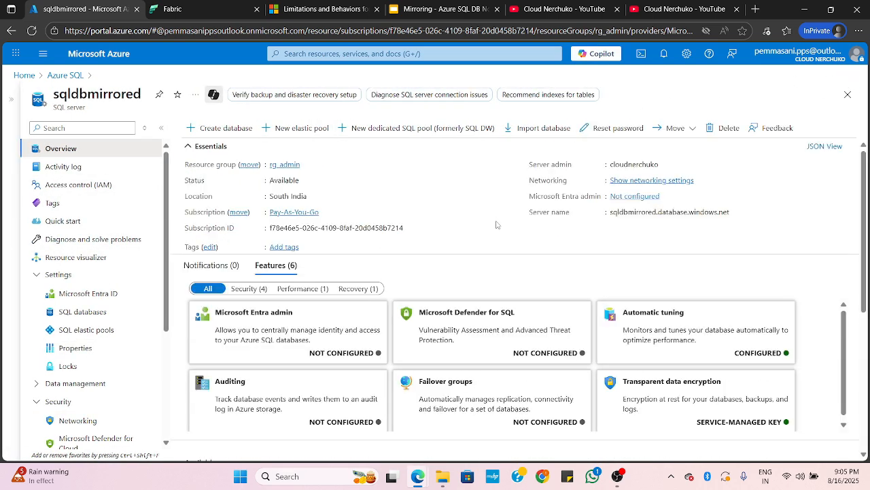
left_click(87, 315)
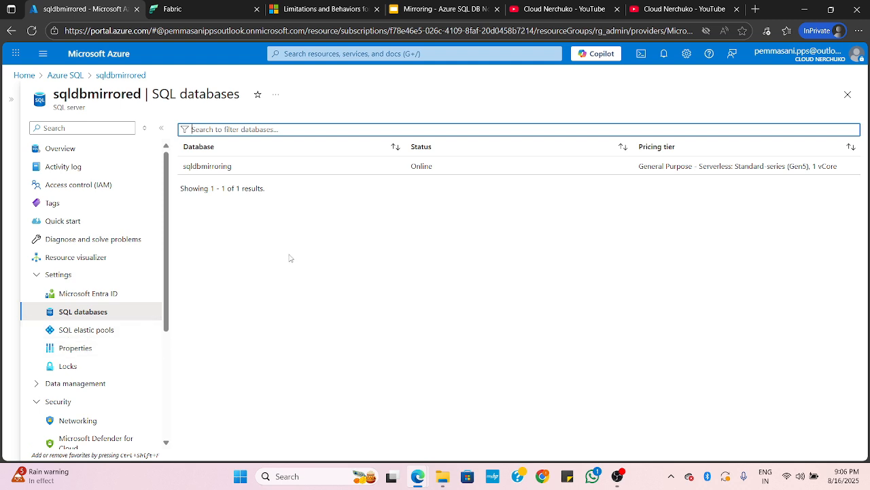
left_click(216, 167)
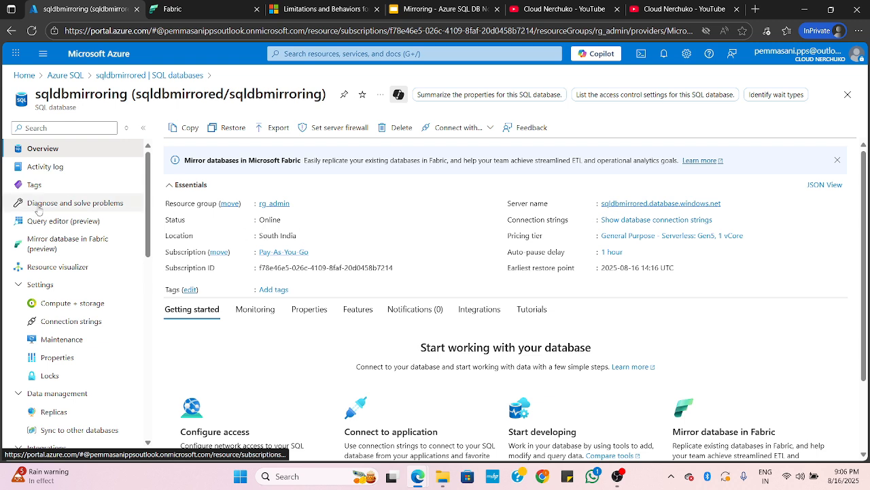
Open the database's query editor and sign in with SQL server authentication, entering the login's password
left_click(38, 223)
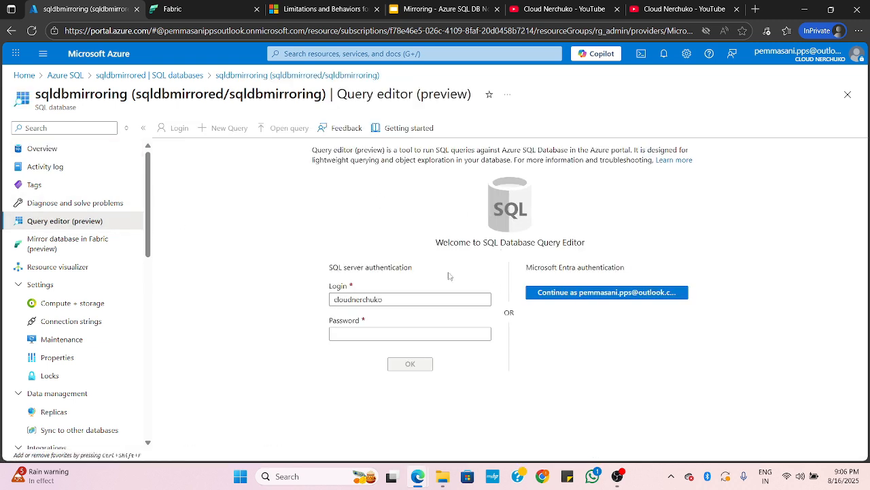
left_click_drag(330, 268, 409, 269)
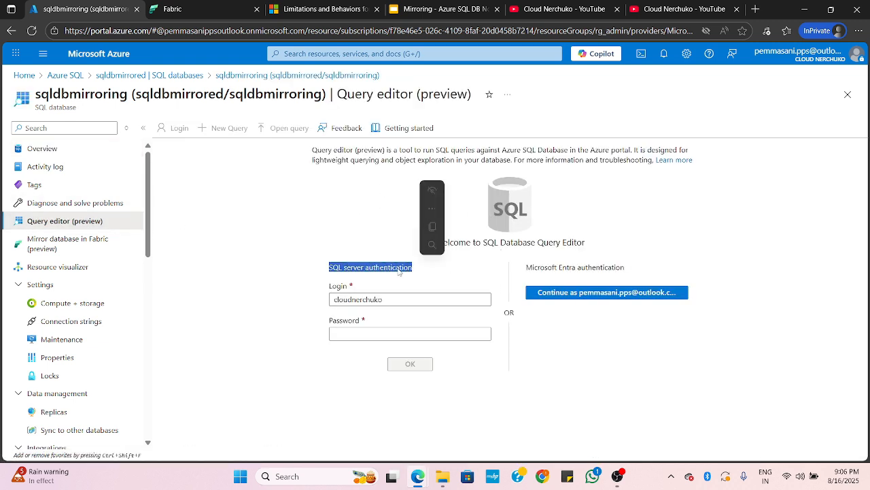
left_click(373, 273)
left_click(366, 334)
type("•")
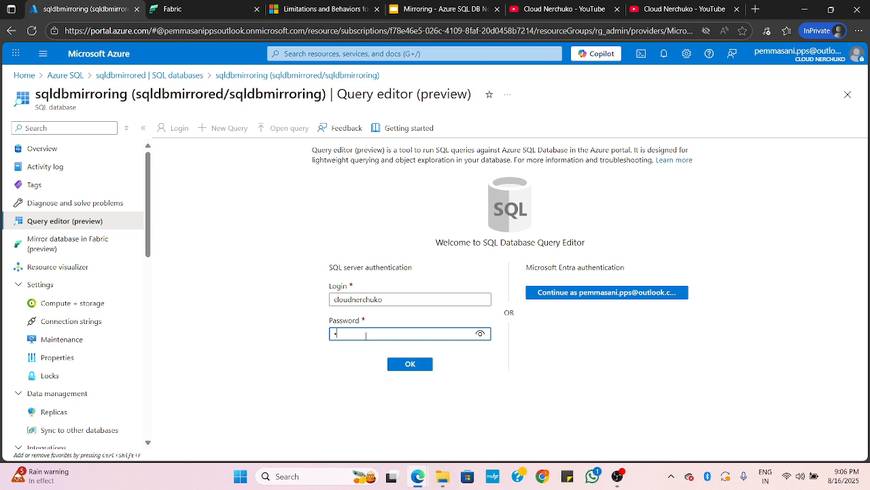
type("••••••••")
key("Return")
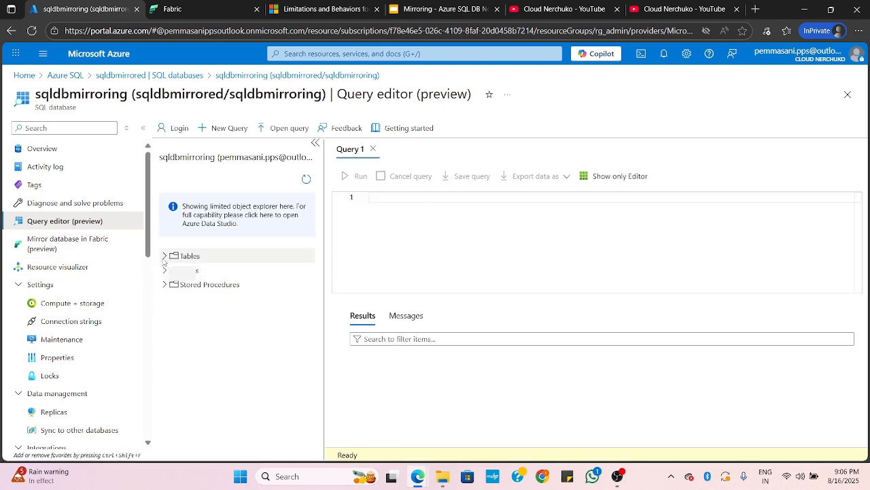
Expand the database's tables and query the top 1000 rows of SalesLT.Customer
left_click(164, 257)
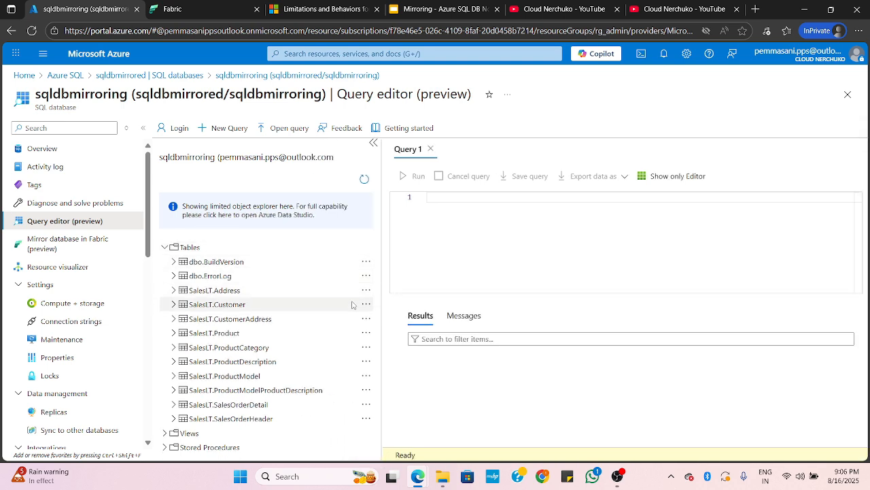
left_click_drag(379, 298, 365, 301)
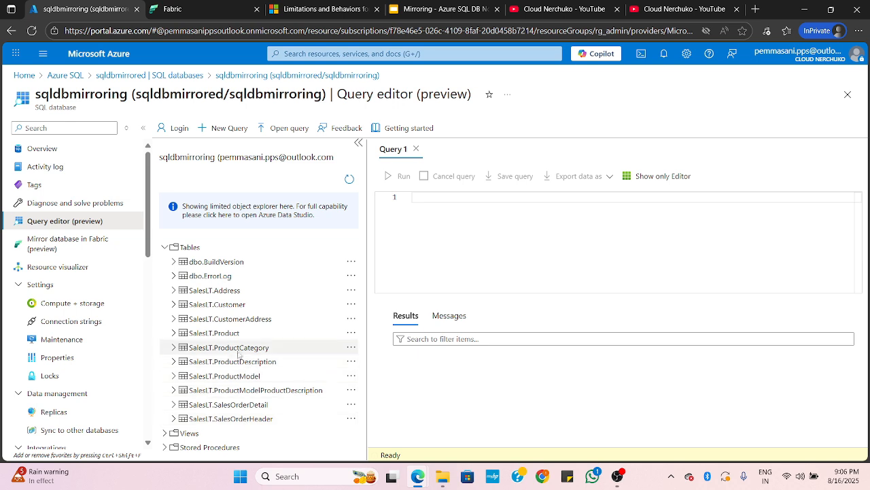
left_click(222, 307)
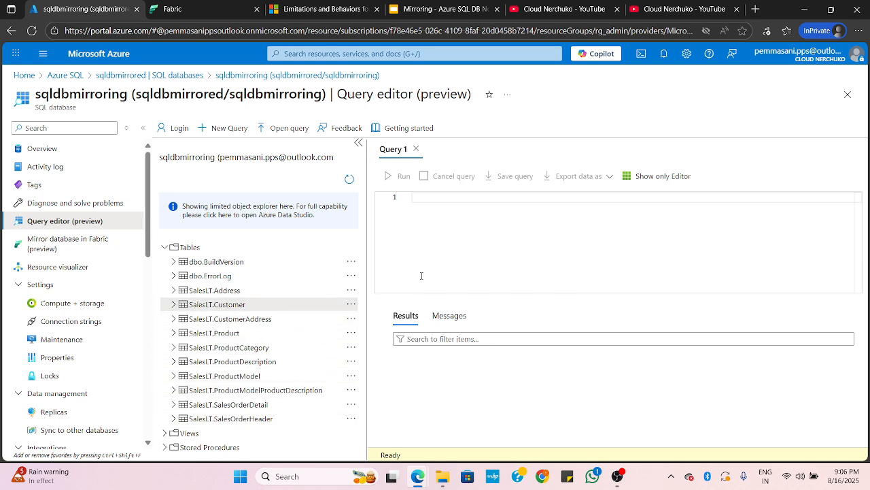
left_click(351, 304)
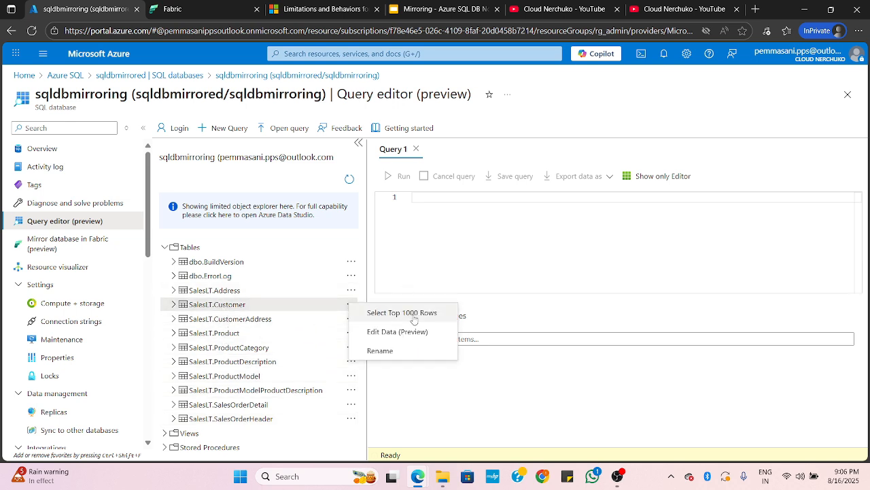
left_click(403, 313)
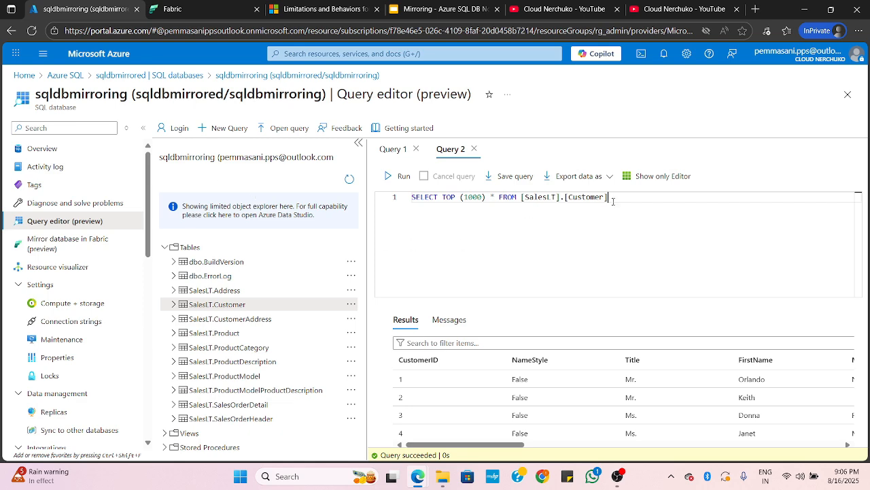
Switch to Microsoft Fabric and create a new workspace named SqlDBMirror
left_click(170, 9)
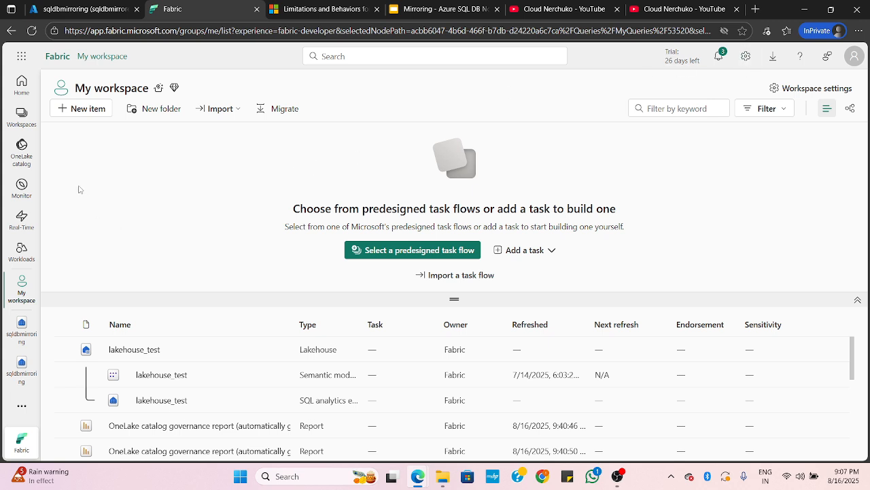
left_click(21, 127)
left_click(82, 439)
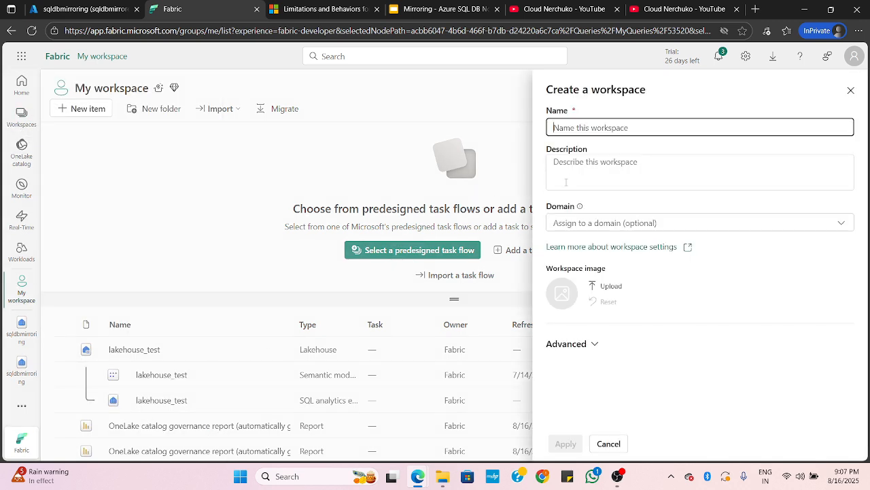
left_click(580, 132)
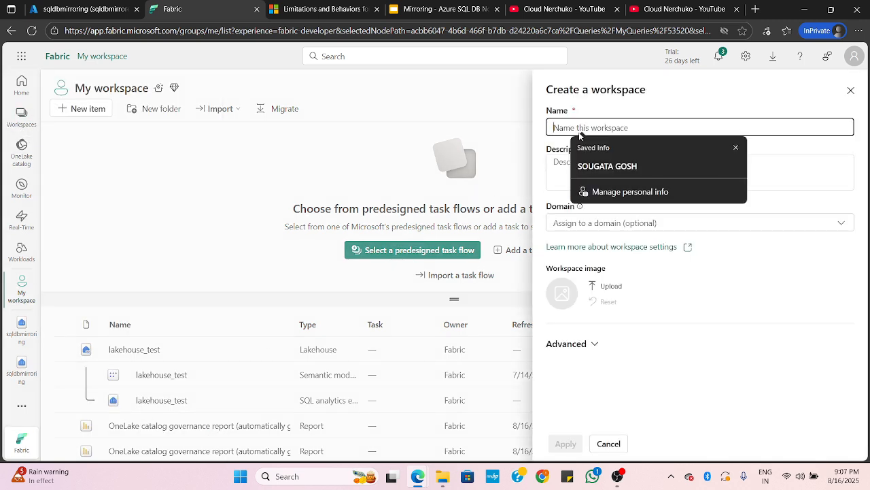
type("SQLDBM")
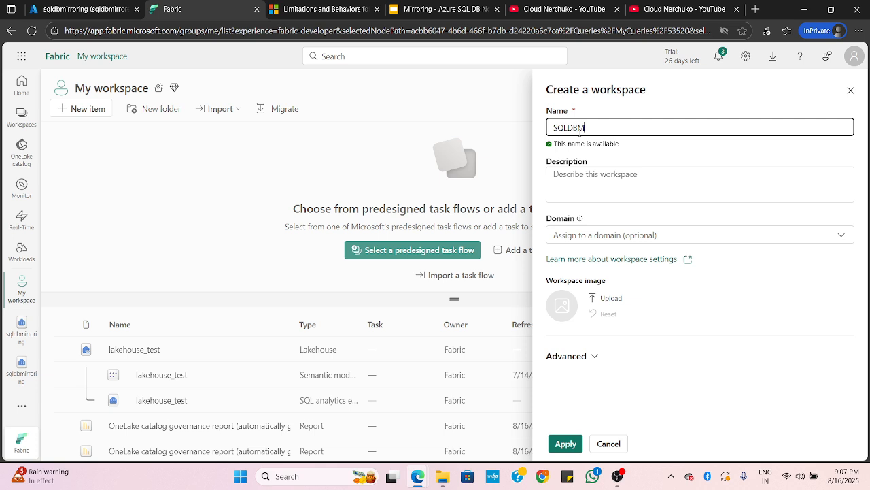
key("BackSpace")
key("BackSpace")
key("BackSpace")
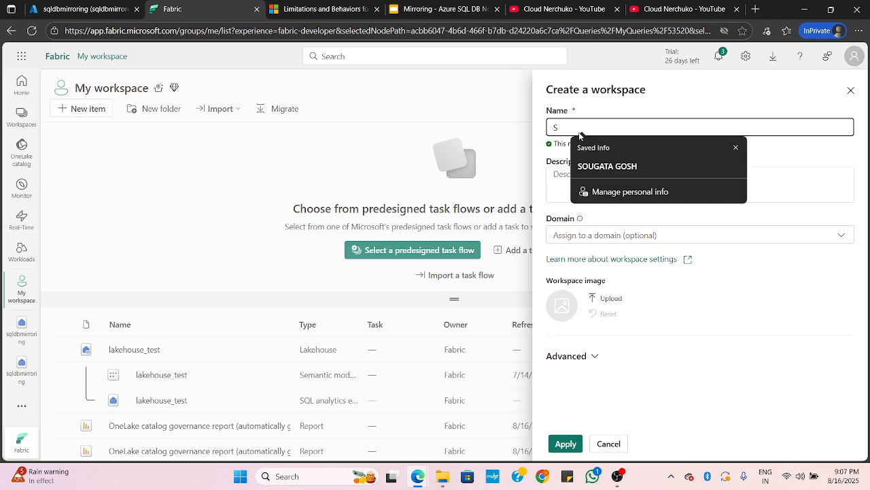
type("sql")
key("BackSpace")
key("BackSpace")
key("BackSpace")
type("ql")
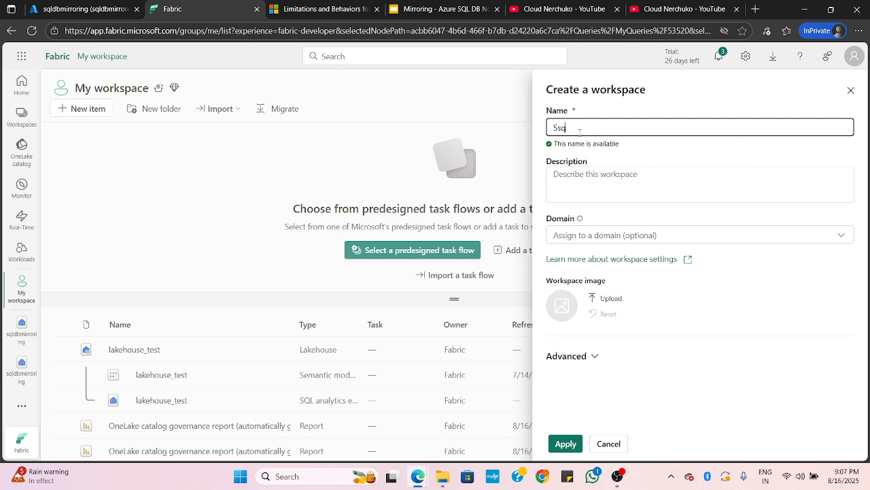
key("BackSpace")
key("BackSpace")
type("ql")
type("DBMirror")
left_click(565, 443)
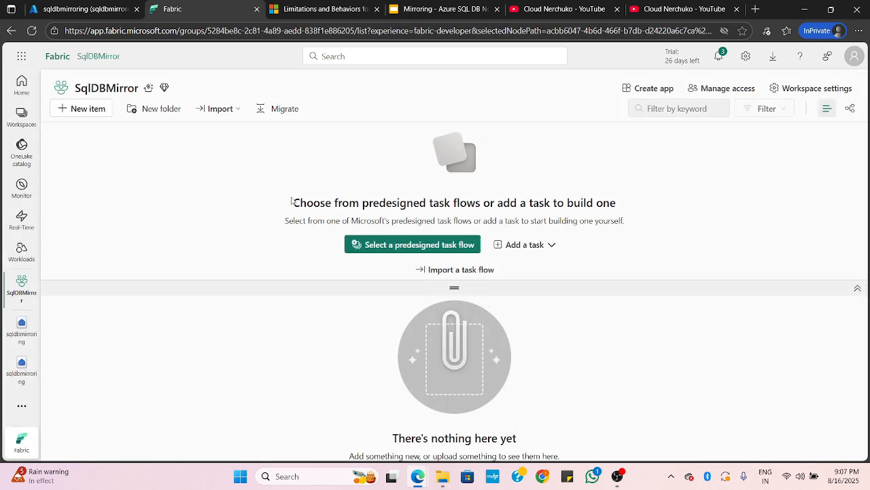
Start a new Mirrored Azure SQL Database item in the SqlDBMirror workspace and choose Azure SQL database as its new source
left_click(77, 116)
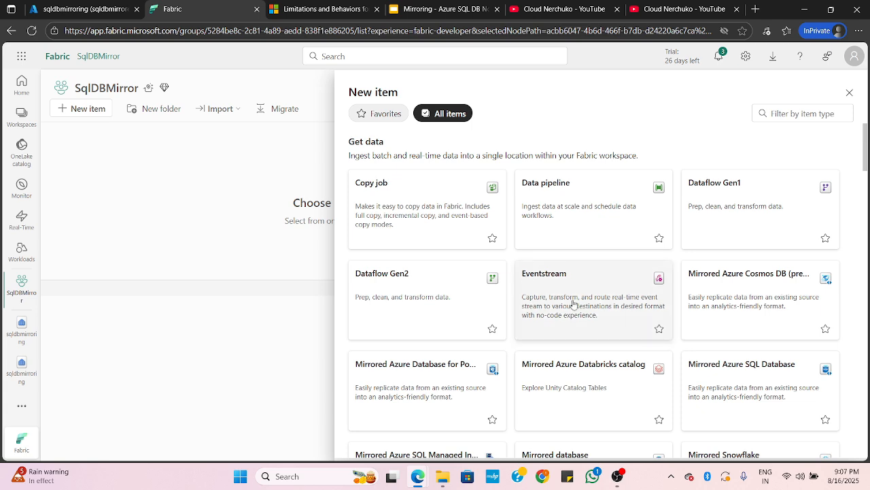
scroll(570, 305, "down", 3)
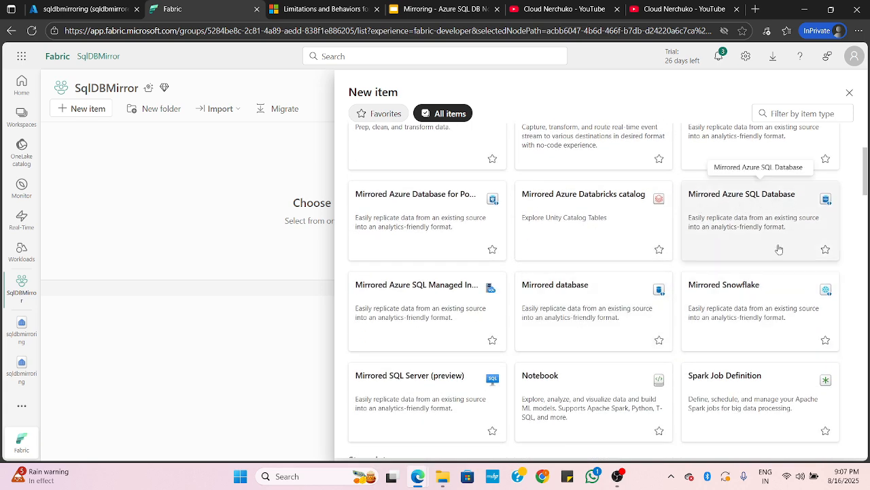
left_click(765, 219)
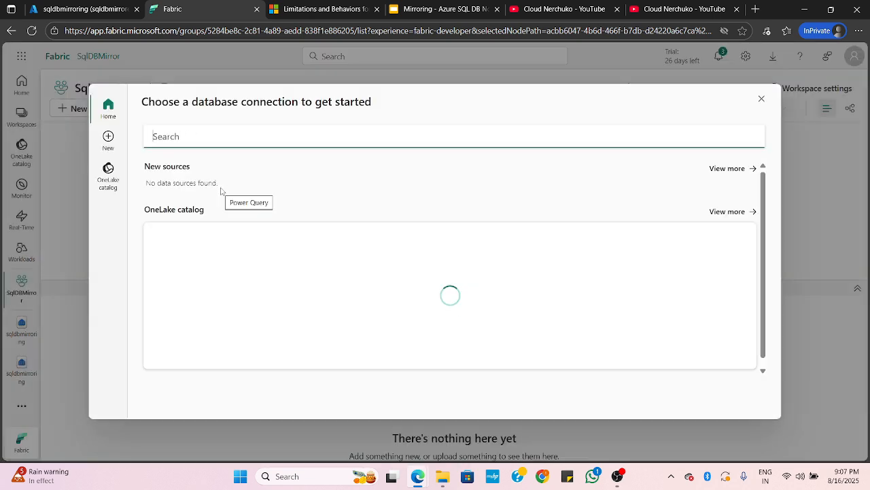
left_click(237, 188)
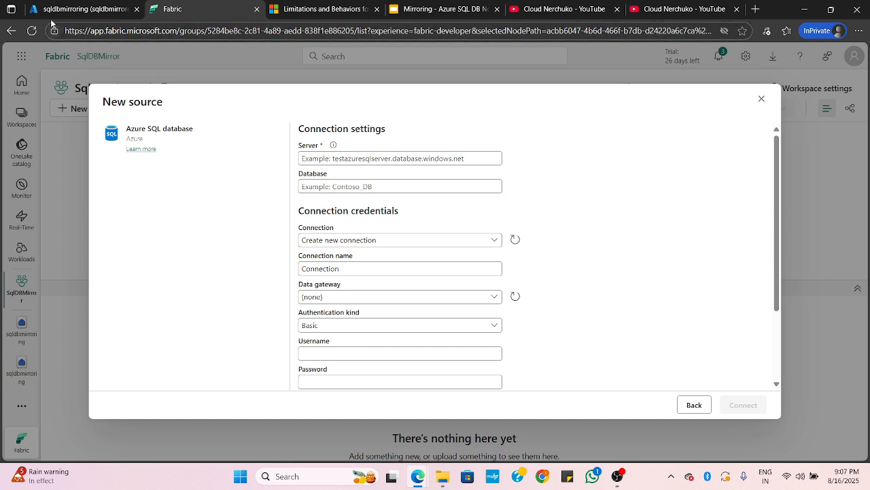
Review the connection settings and credential fields required for the new Azure SQL database source
left_click(323, 241)
left_click(309, 243)
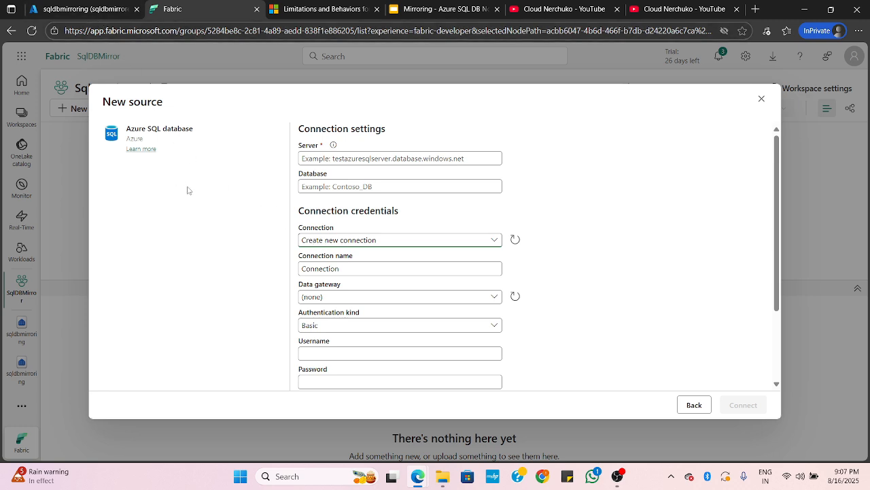
scroll(327, 265, "down", 1)
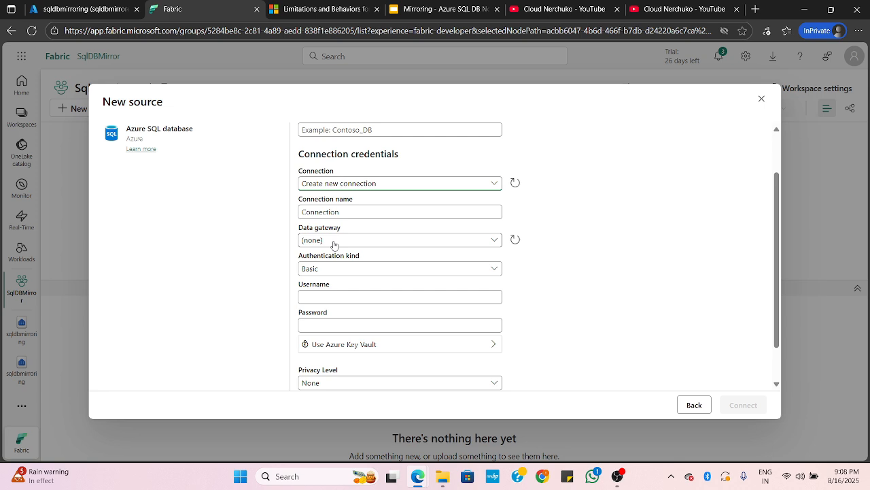
scroll(334, 245, "down", 1)
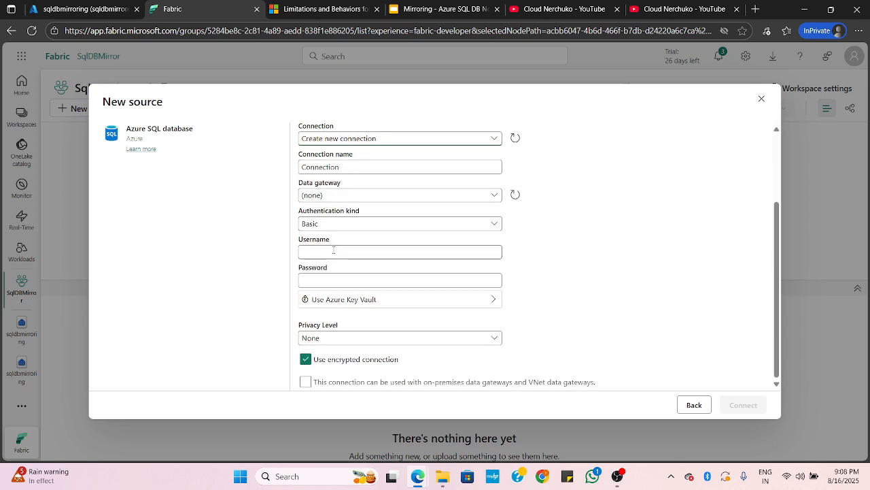
left_click(334, 279)
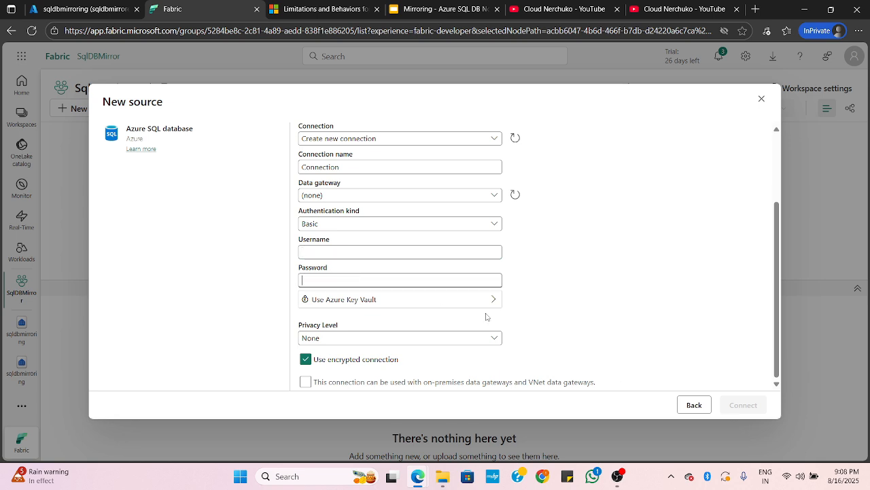
scroll(372, 272, "up", 1)
scroll(372, 273, "up", 1)
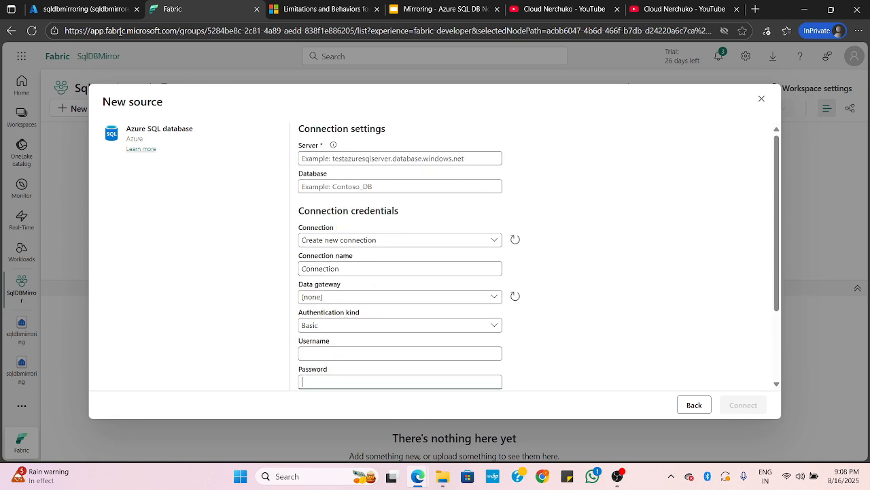
Switch to the Azure portal, open the sqldbmirroring overview while discarding the unsaved query edits, and copy the server name
left_click(95, 8)
left_click(42, 148)
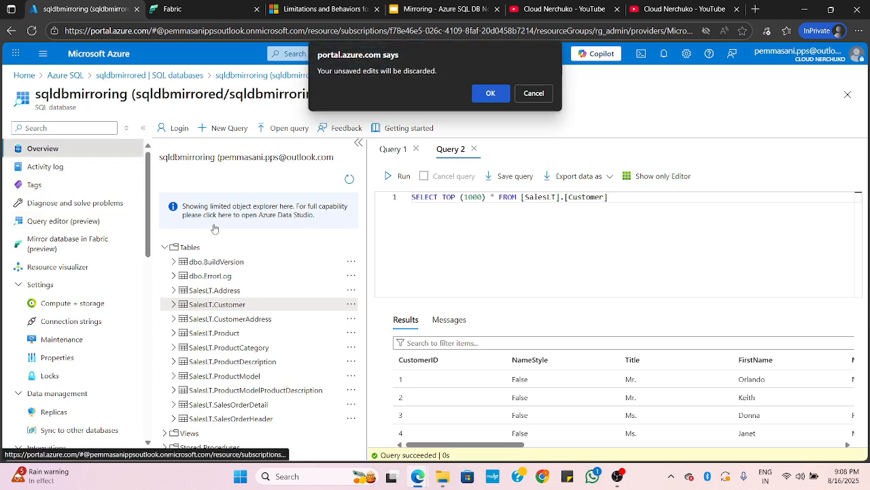
left_click(489, 95)
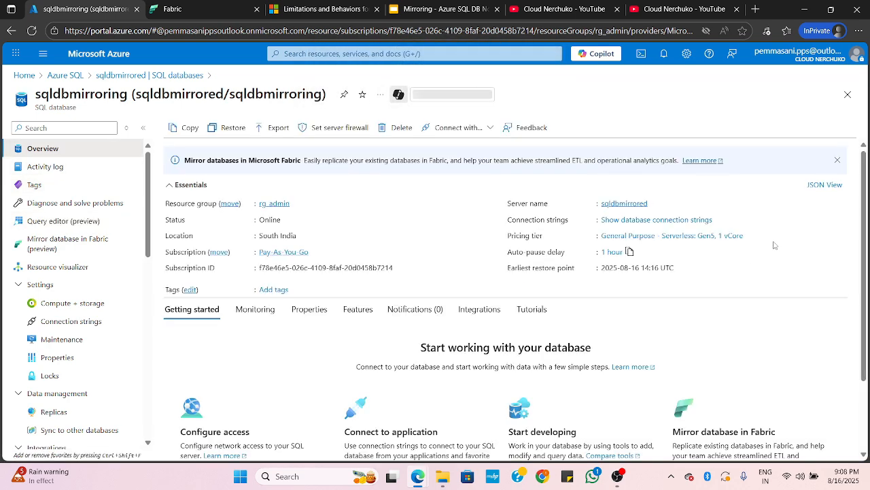
left_click(727, 202)
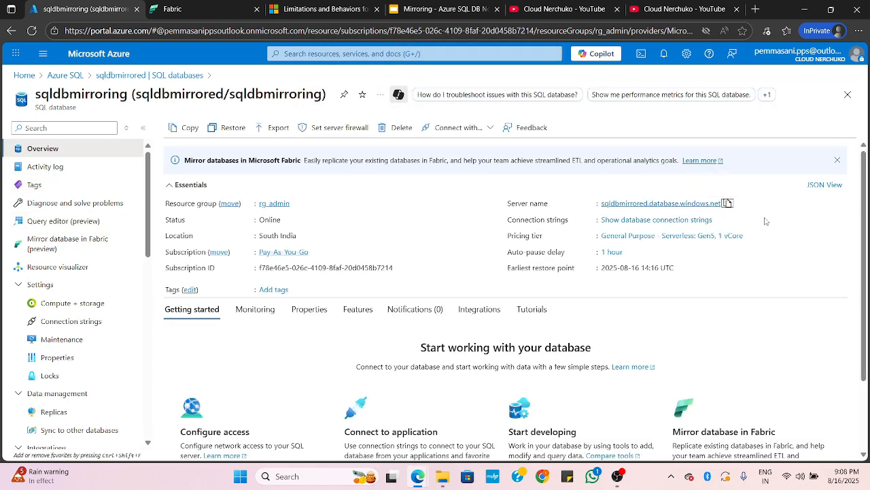
Return to Fabric and set the source's server to sqldbmirrored.database.windows.net and its database to sqldbmirroring
left_click(197, 8)
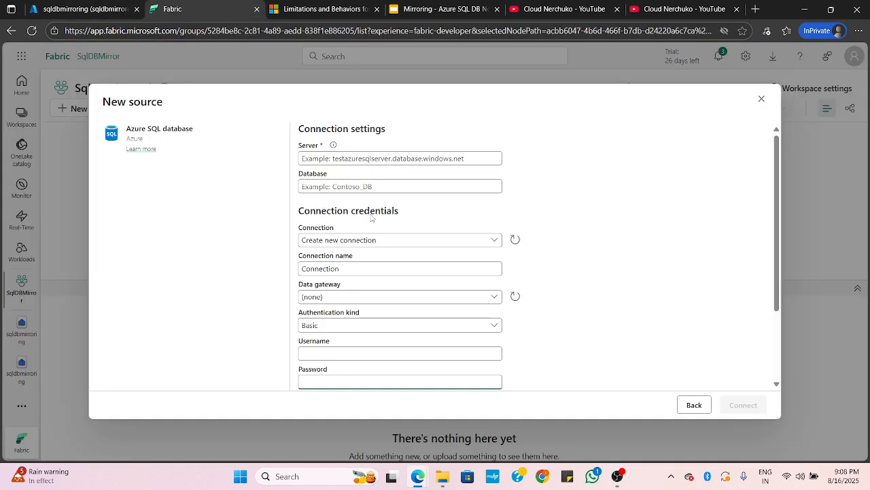
key("ctrl+v")
key("Tab")
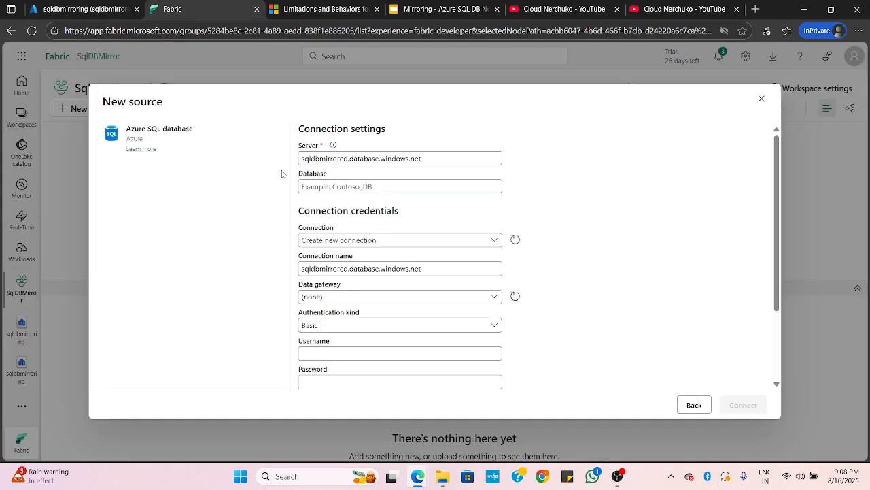
type("sqldbmirror")
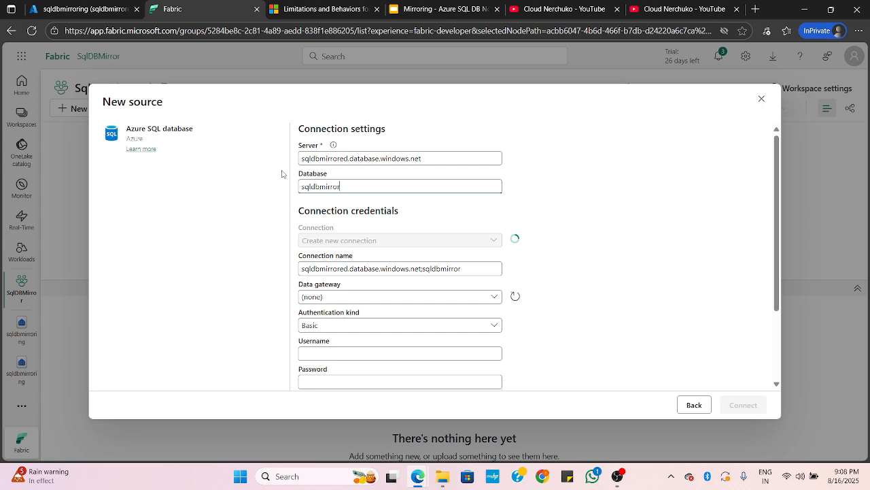
type("ing")
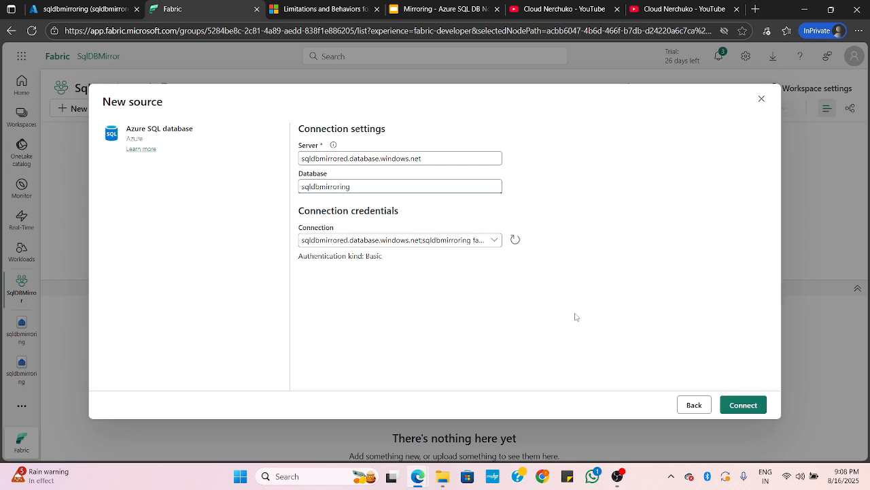
Create a new connection with Basic authentication, entering the SQL login's username and password, and connect to the source
left_click(495, 240)
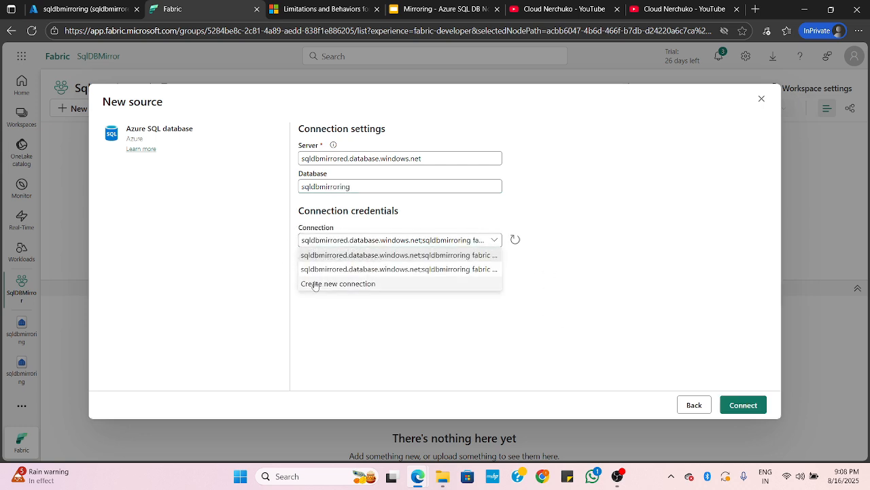
left_click(342, 285)
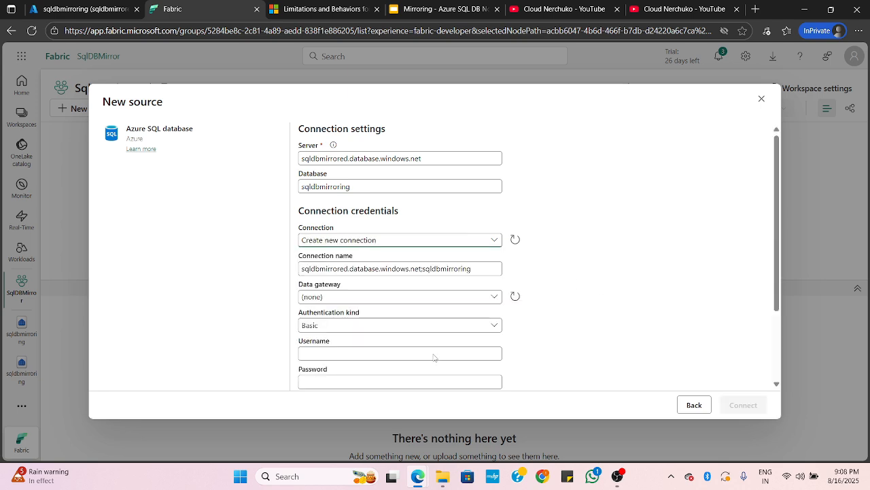
left_click(340, 348)
scroll(340, 327, "down", 2)
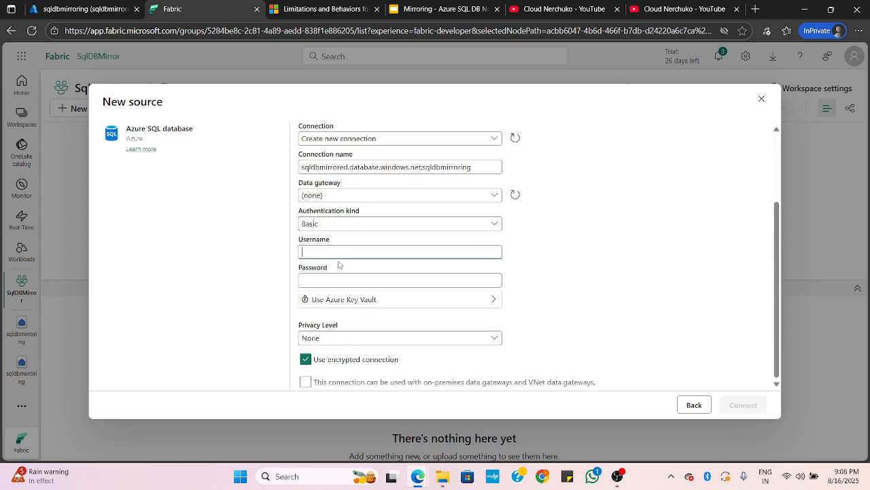
type("clou")
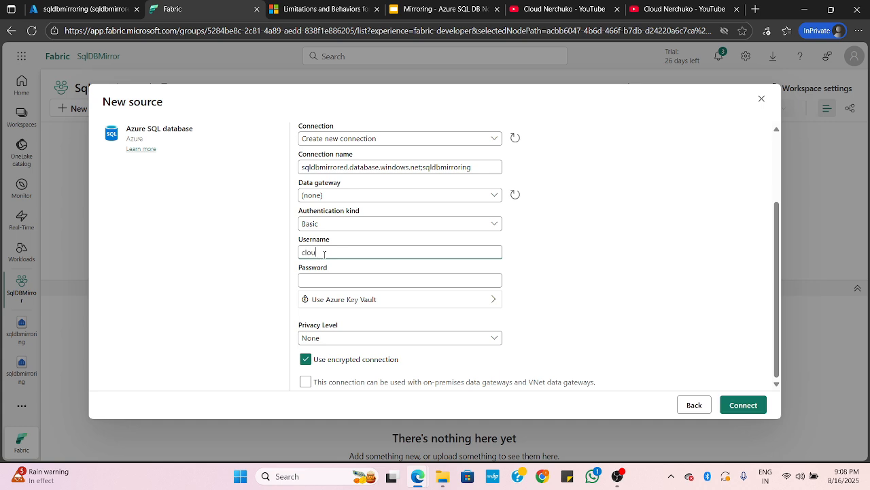
type("dnerchuko")
key("Tab")
type("*")
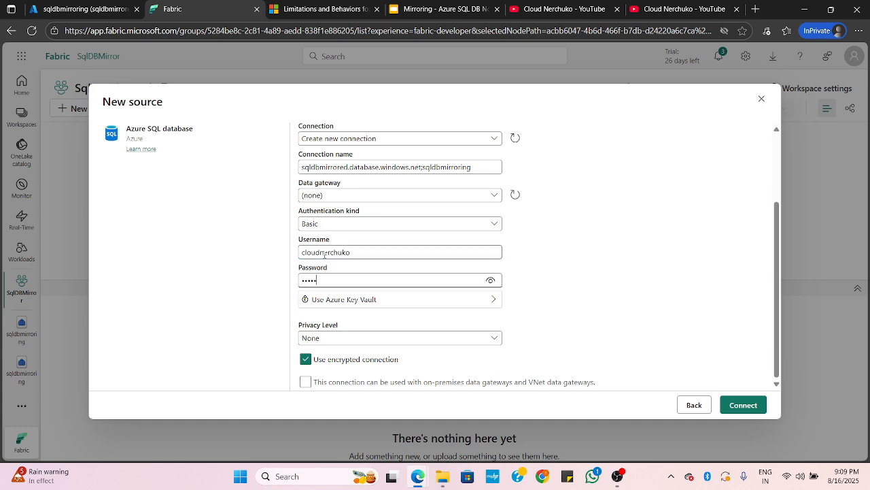
type("********")
left_click(558, 251)
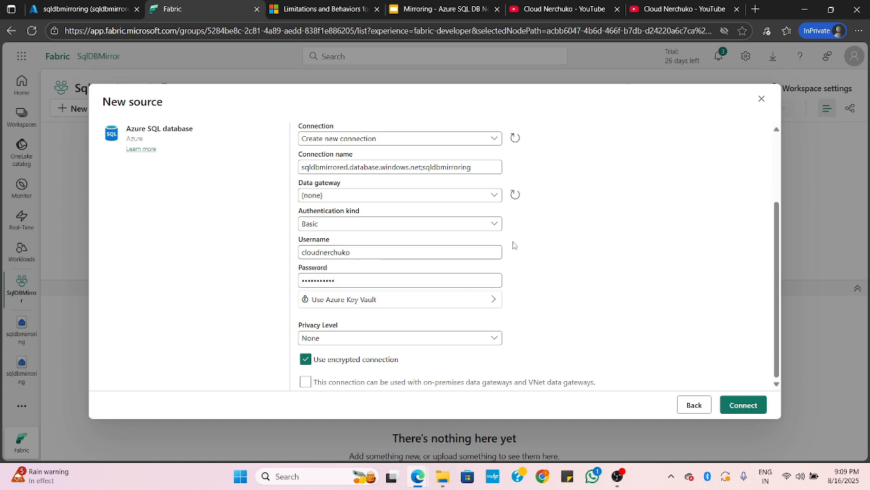
left_click(743, 405)
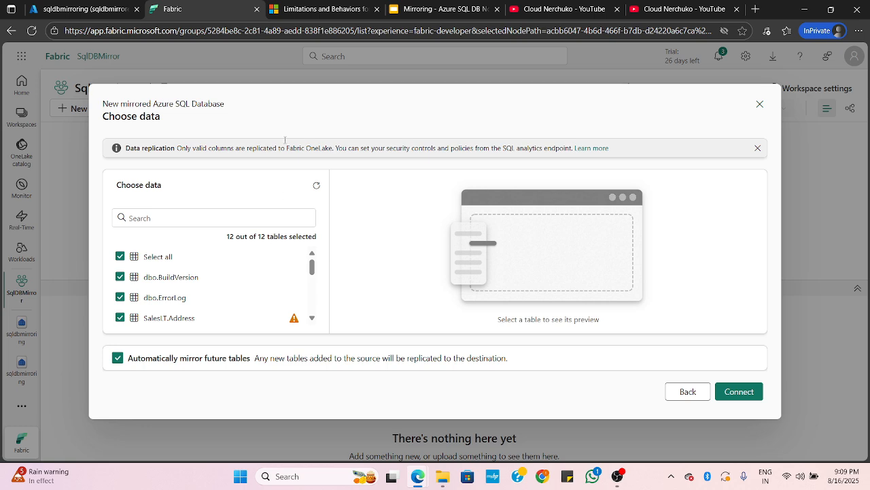
Switch to the Microsoft Learn limitations article and read through its source permission, table-level and column-level mirroring limitations
left_click(306, 10)
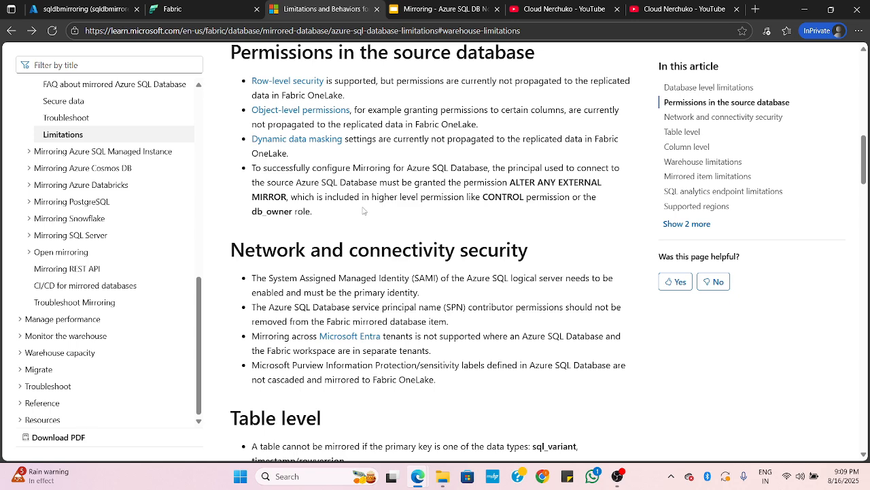
scroll(364, 211, "down", 5)
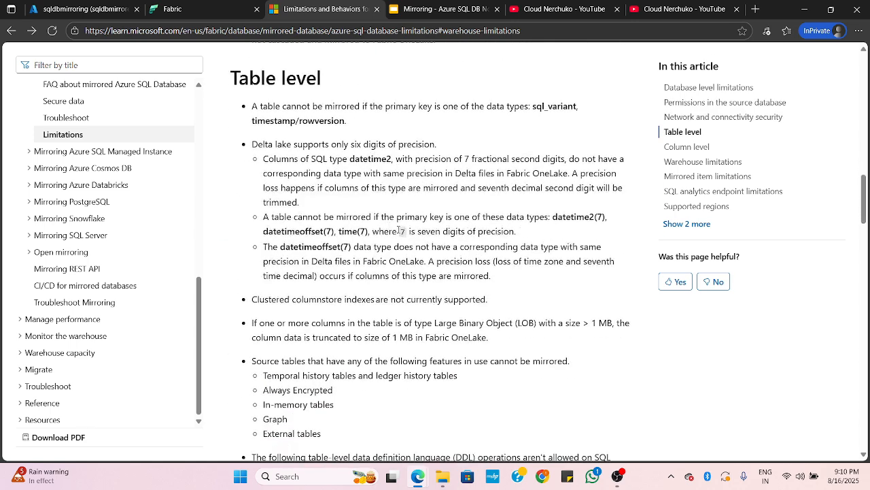
scroll(398, 230, "down", 3)
scroll(395, 228, "down", 3)
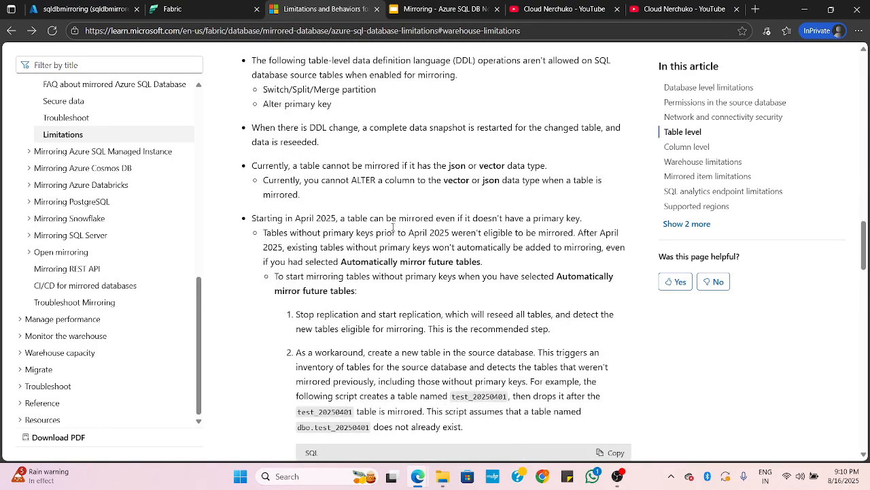
scroll(392, 226, "down", 4)
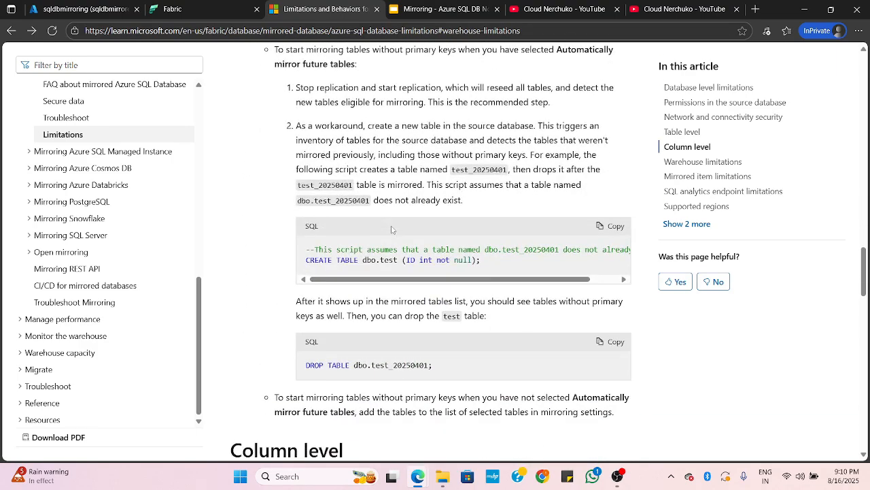
scroll(393, 229, "down", 4)
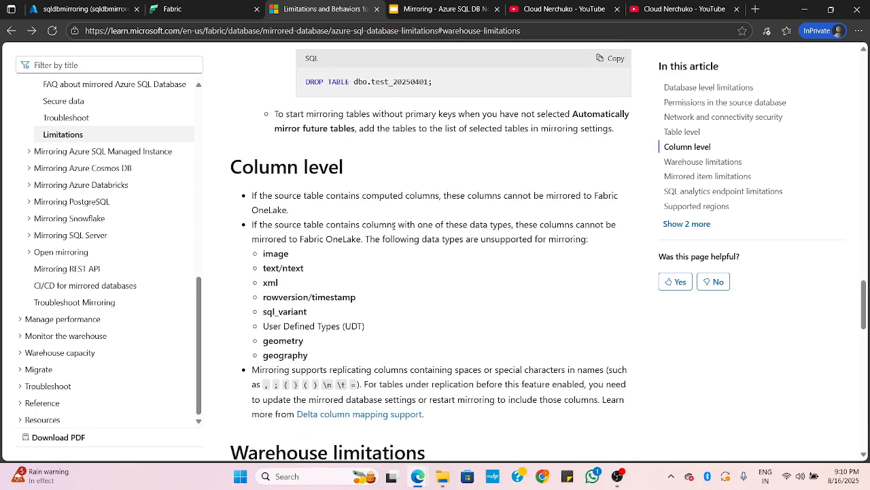
scroll(393, 230, "down", 3)
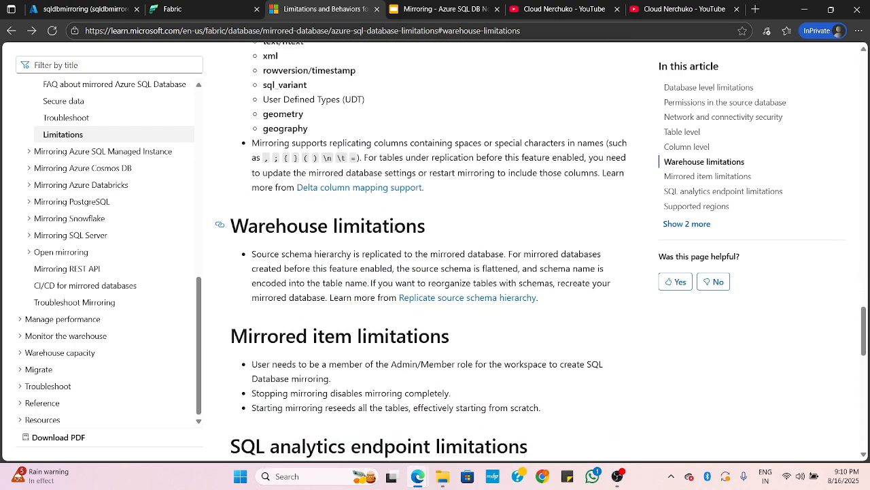
Examine the list of column data types unsupported for mirroring in the article's Column level section
scroll(395, 228, "up", 2)
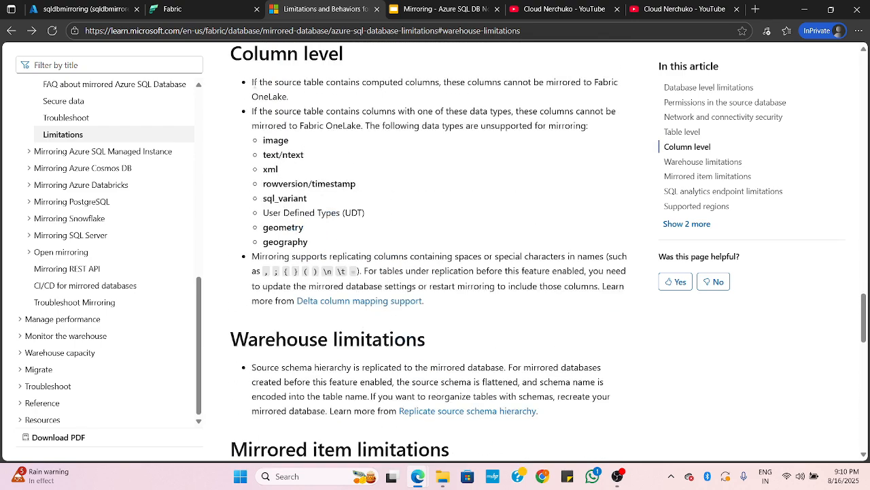
left_click_drag(263, 139, 329, 233)
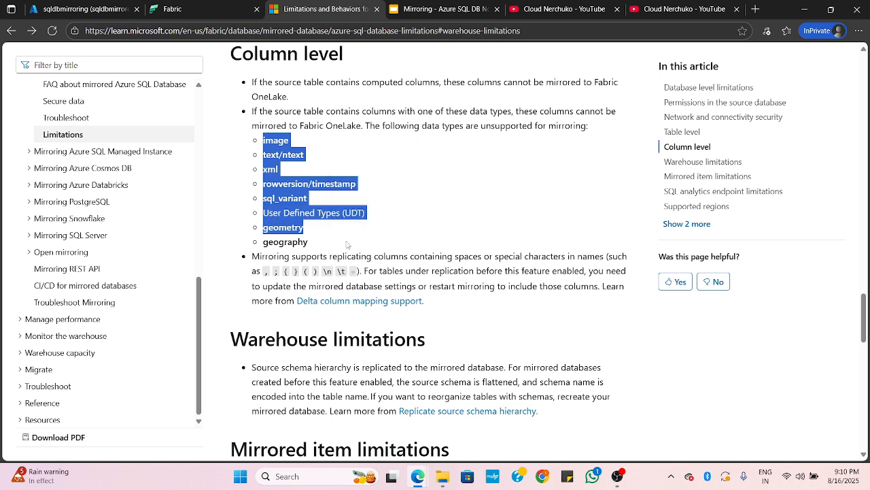
left_click(349, 245)
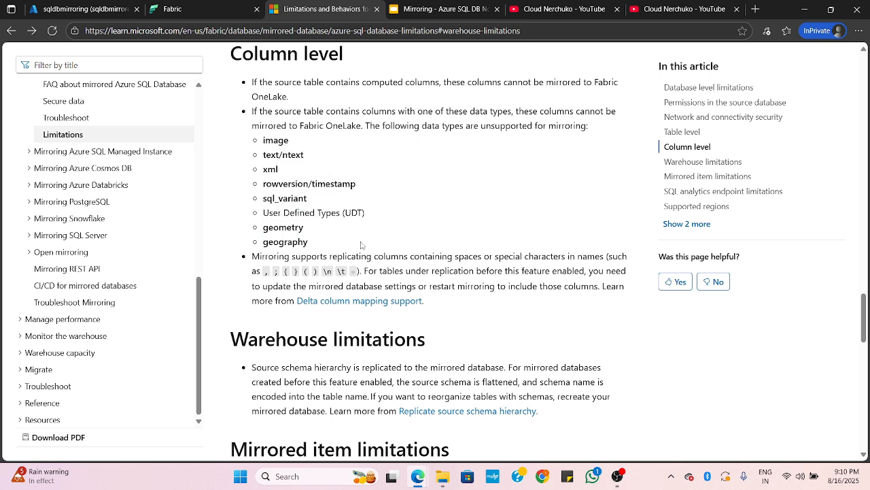
left_click_drag(329, 246, 264, 137)
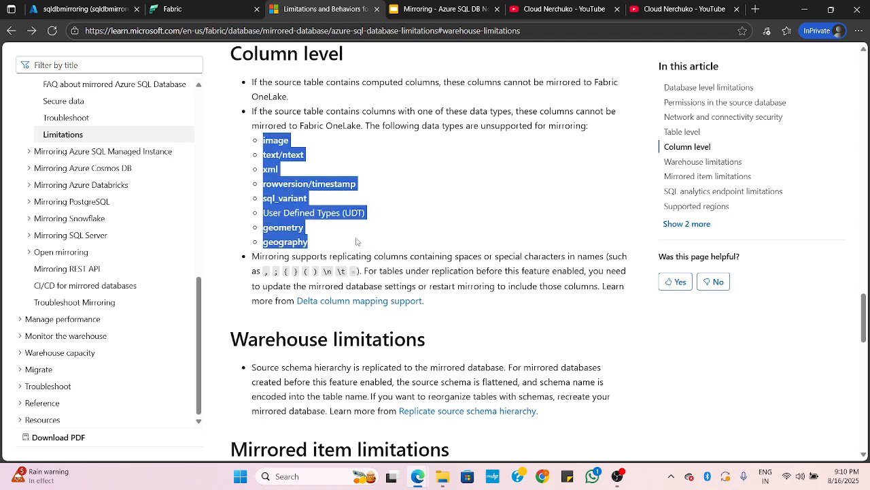
left_click(357, 225)
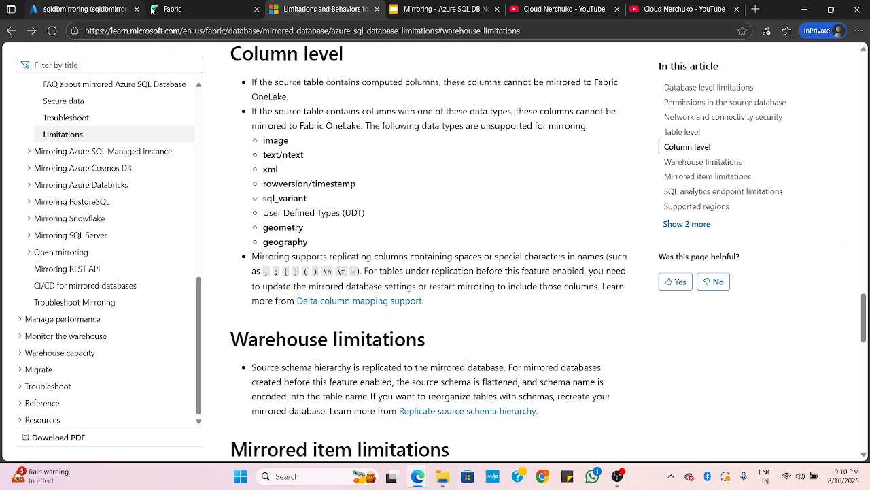
Return to Fabric's table selection and inspect the warning beside the SalesLT.Address table
left_click(172, 9)
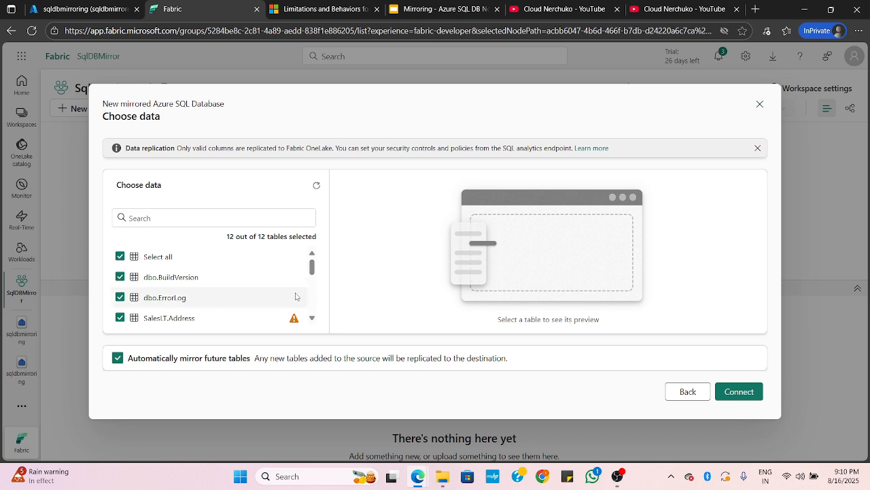
scroll(292, 297, "down", 1)
mouse_move(294, 263)
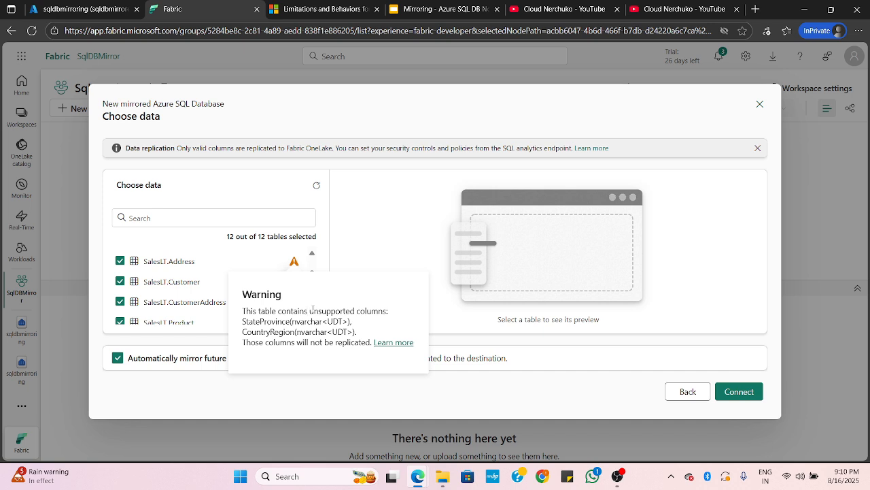
Inspect the unsupported-columns warning beside the SalesLT.Customer table and read its full column list
mouse_move(296, 286)
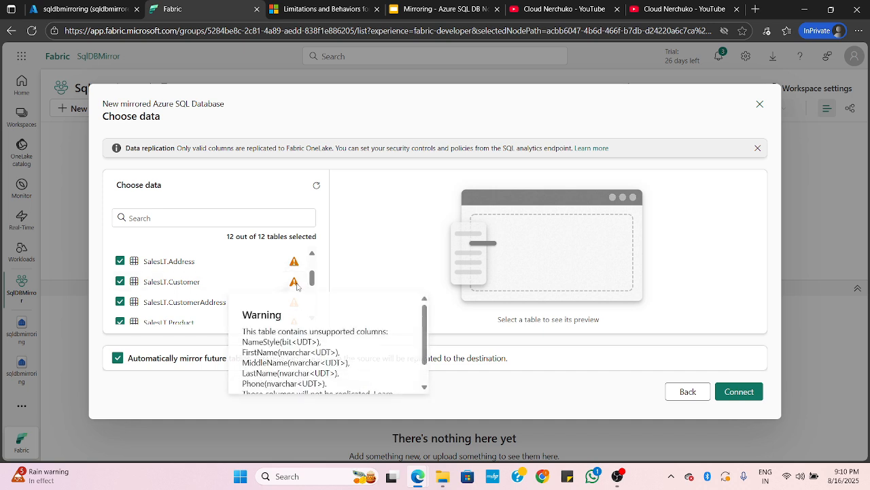
scroll(318, 340, "down", 1)
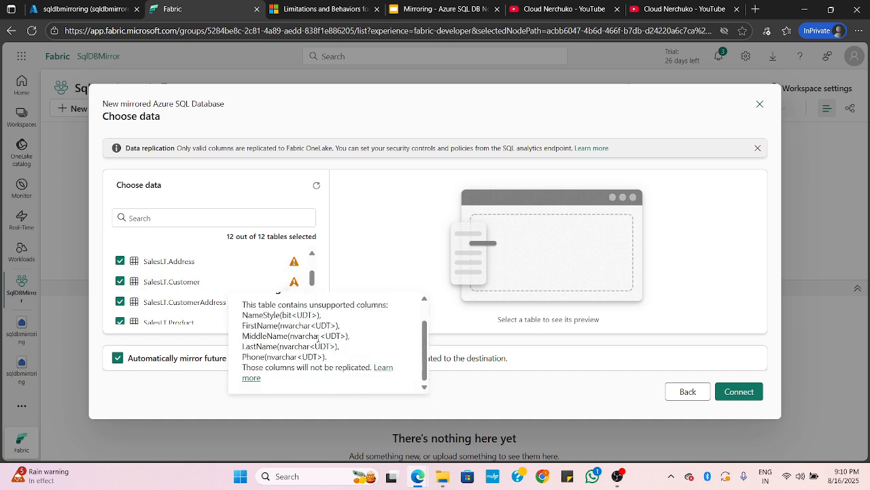
scroll(319, 338, "up", 1)
scroll(223, 281, "up", 3)
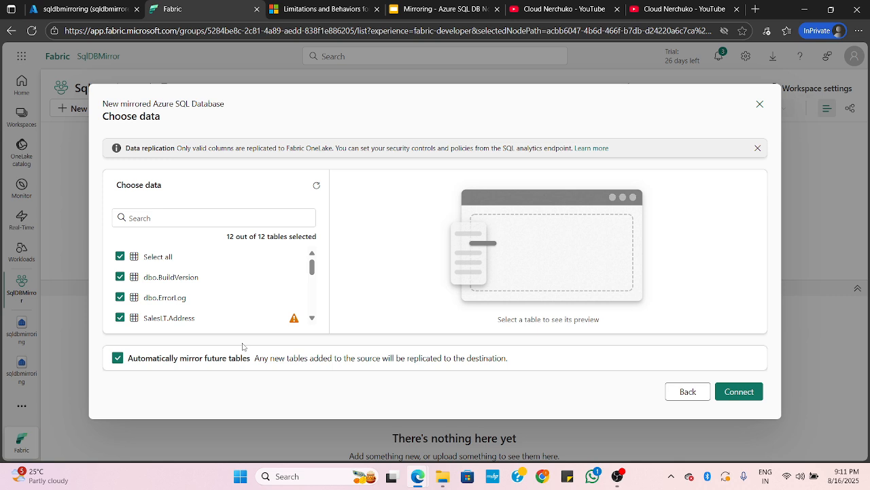
Accept the selection of all 12 tables and create the mirrored database with the name sqldbmirroring
left_click(735, 392)
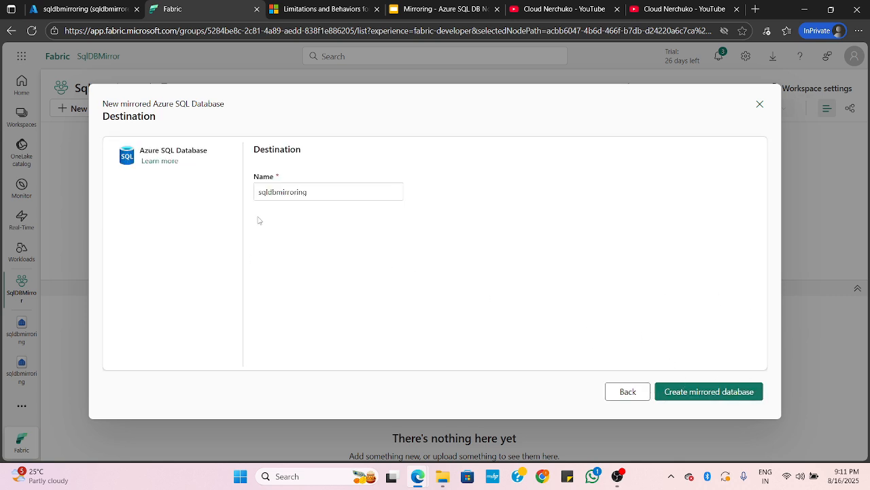
left_click(699, 393)
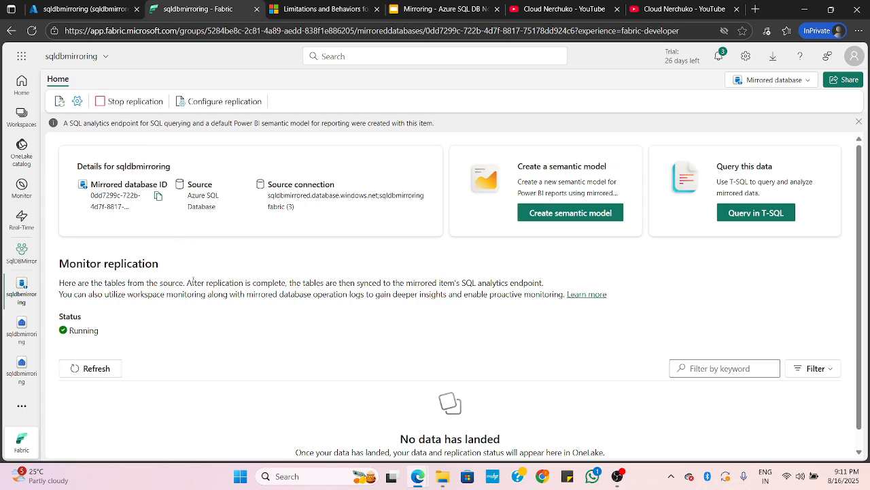
Review the mirrored database's details, source connection and replication status
scroll(184, 279, "down", 1)
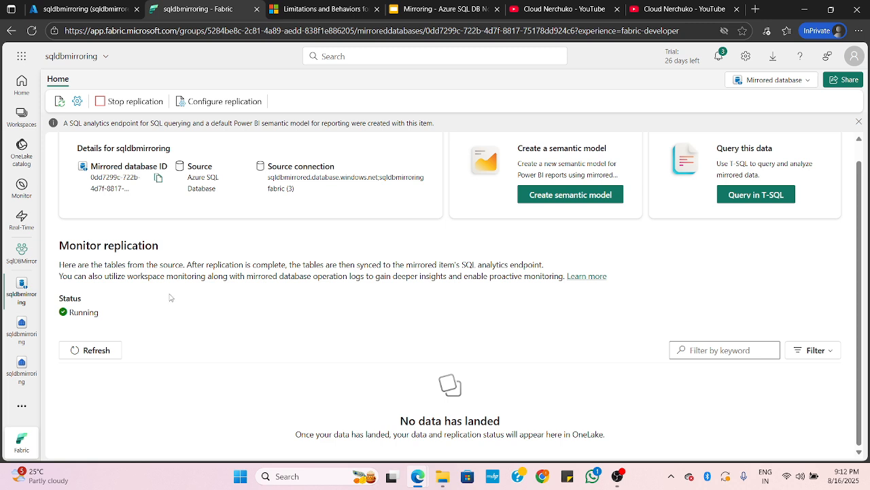
left_click_drag(92, 166, 217, 168)
left_click(179, 193)
left_click(304, 194)
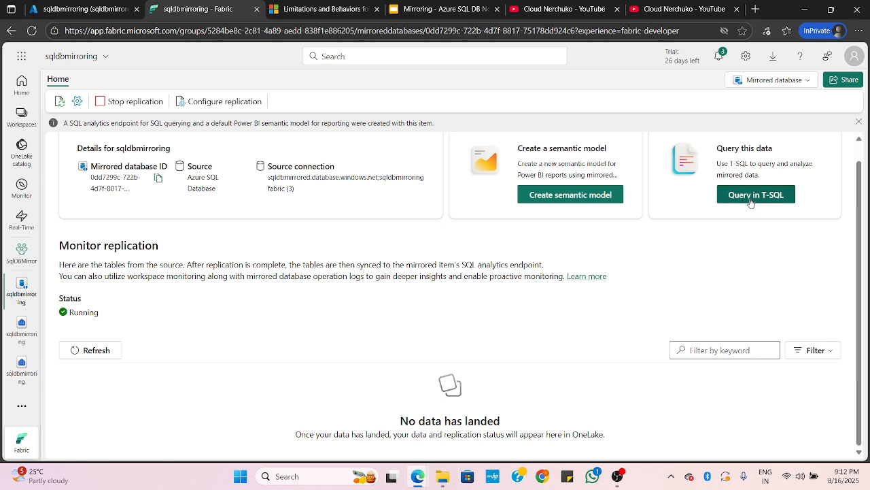
Switch from the mirrored database to its SQL analytics endpoint, widen the explorer and refresh the sqldbmirroring node
left_click(777, 80)
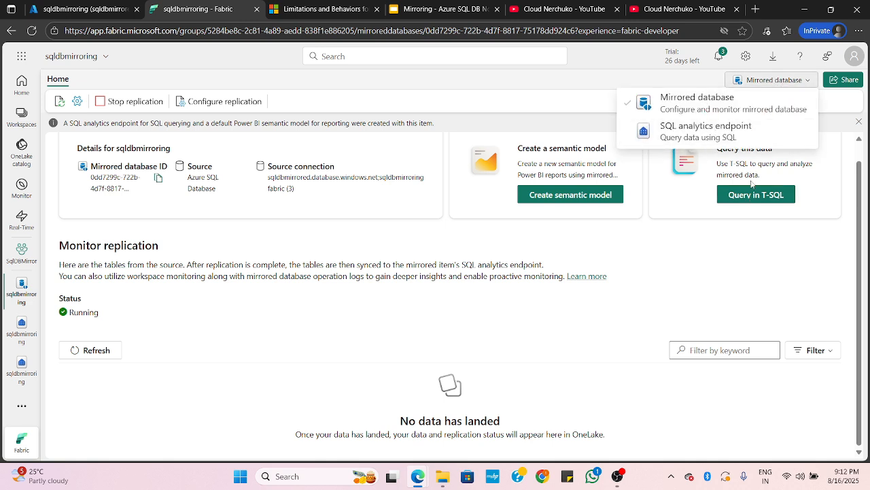
left_click(706, 139)
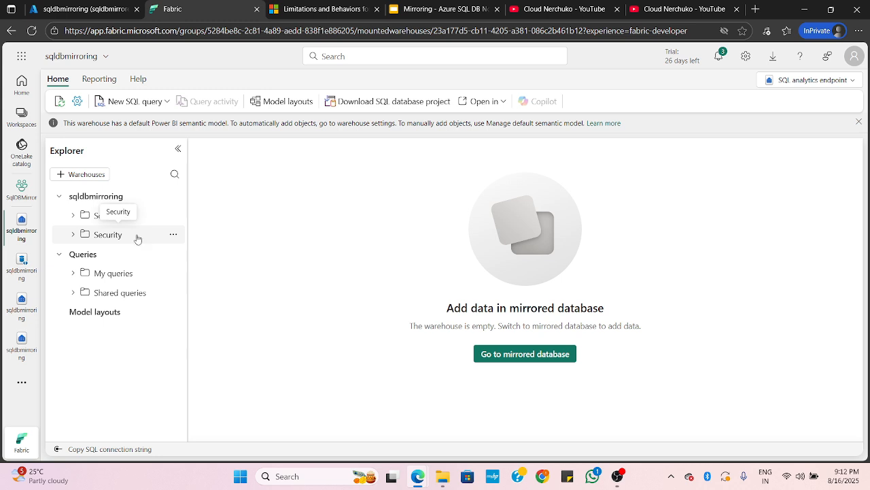
left_click_drag(185, 206, 202, 213)
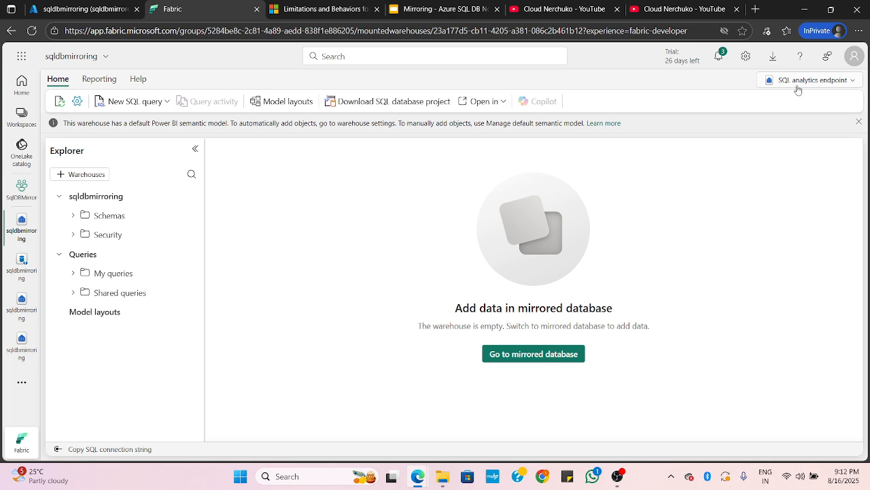
left_click(191, 197)
left_click(204, 233)
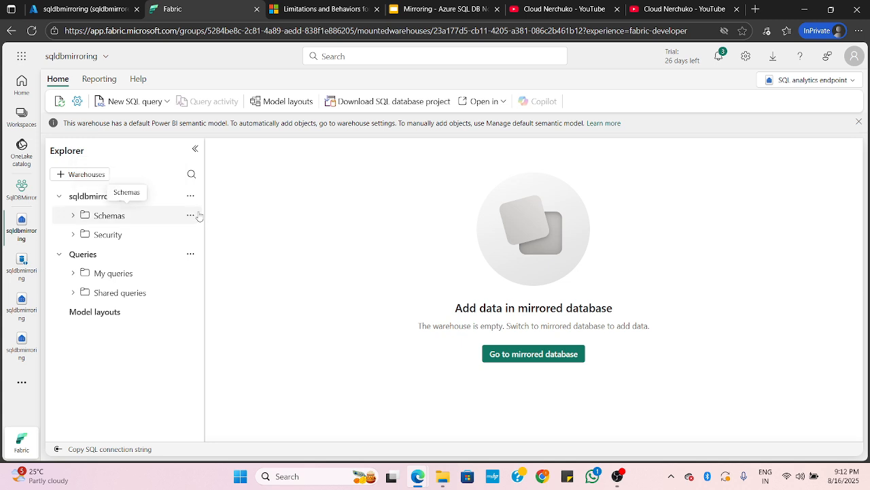
Create a new SQL query containing SELECT * from SalesLT.Customer and run it
left_click(139, 101)
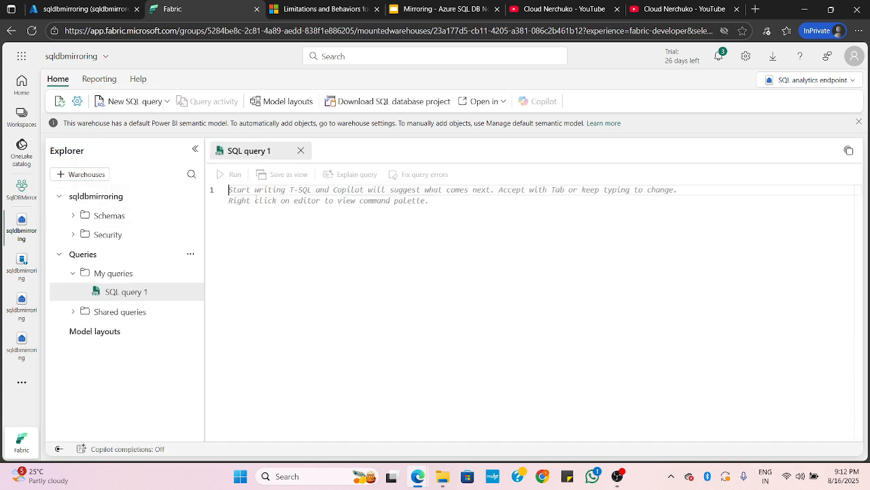
type("selec")
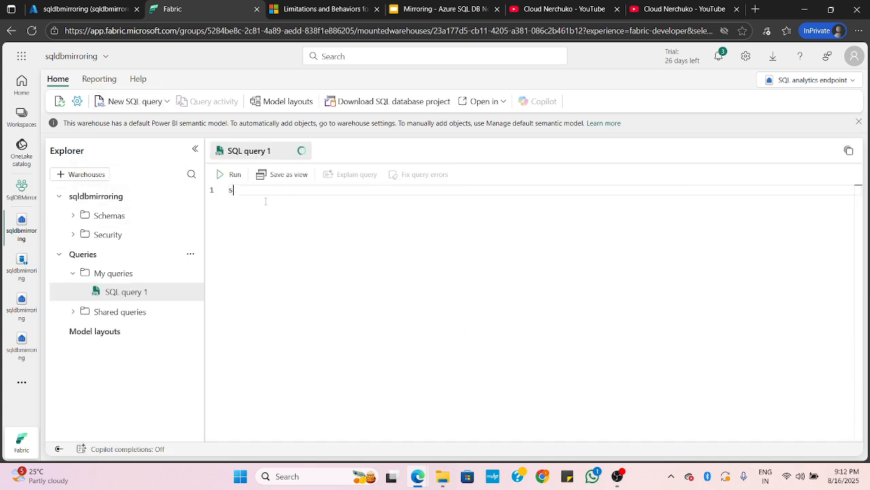
key("Return")
key("Return")
key("BackSpace")
type("( ")
type("f")
key("BackSpace")
key("BackSpace")
key("BackSpace")
type("* from Sales")
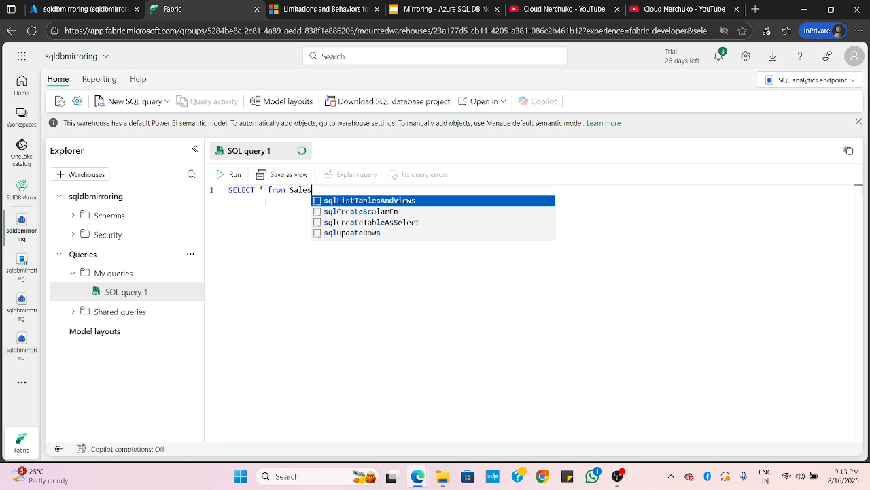
type("LT.")
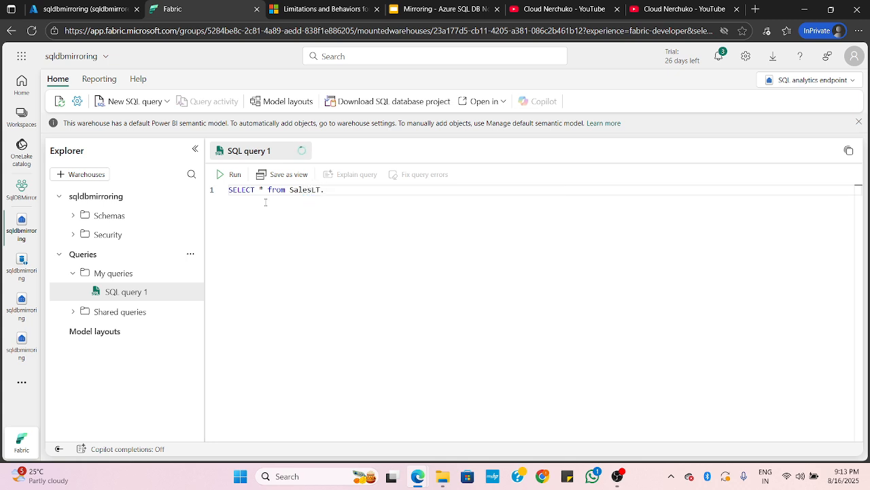
type("Customer")
left_click_drag(374, 196, 230, 190)
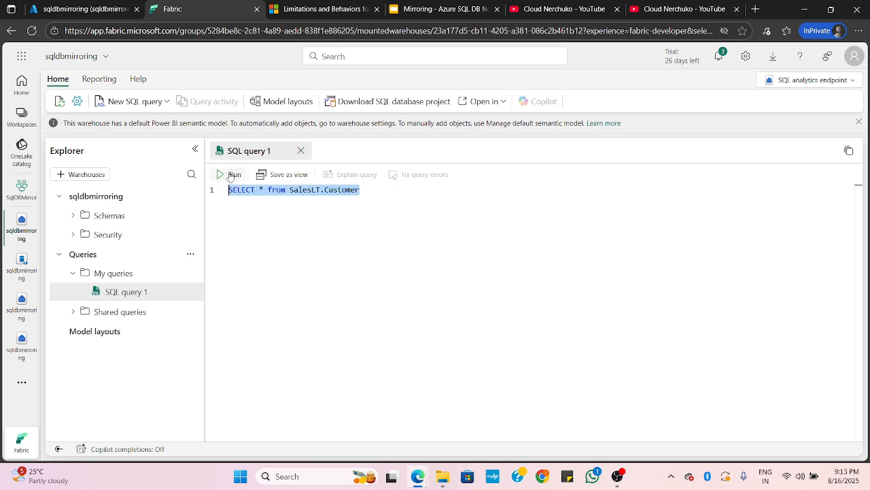
left_click(231, 174)
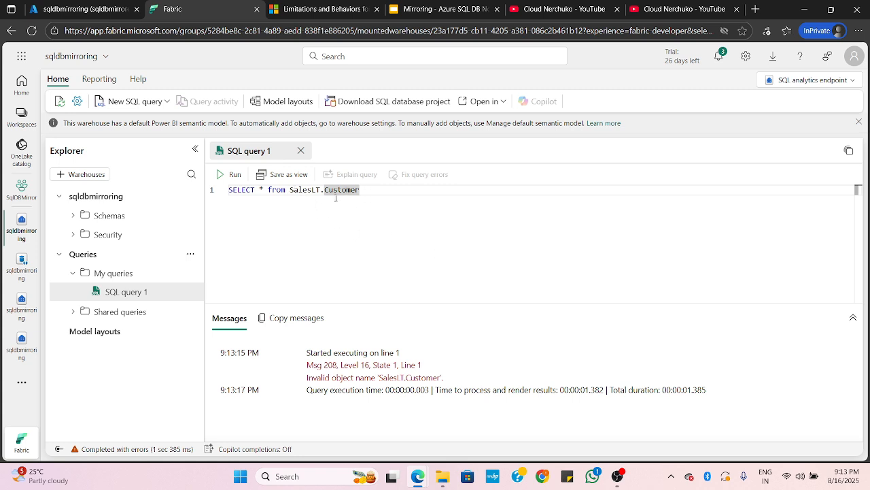
Switch to the Azure portal, sign in to the database's Query editor with the SQL login password, and list the source tables
key("ctrl+shift+Tab")
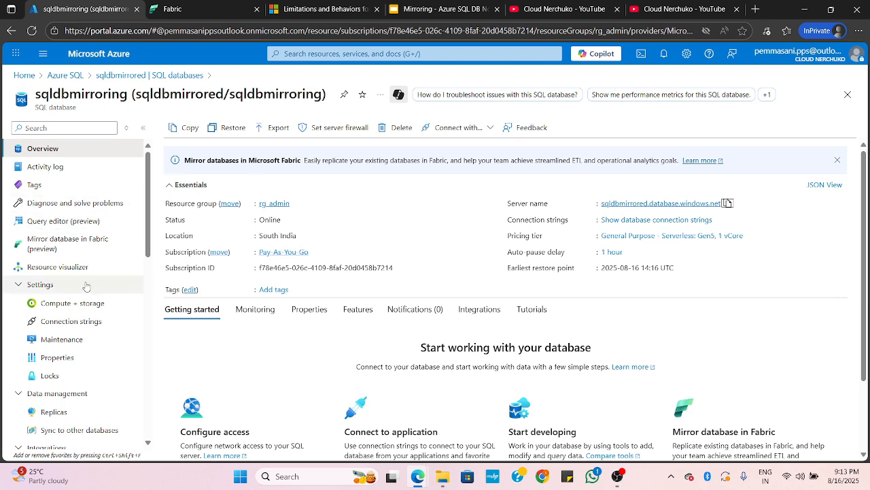
left_click(72, 244)
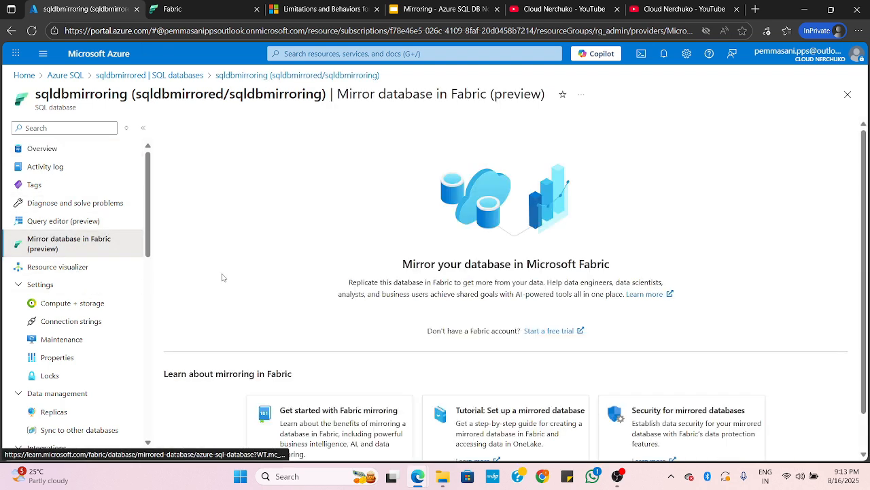
left_click(54, 222)
left_click(367, 331)
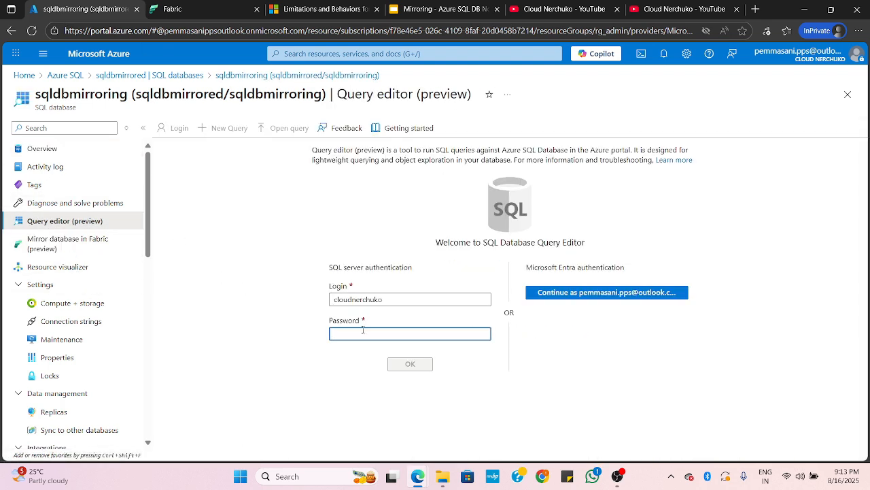
type("********")
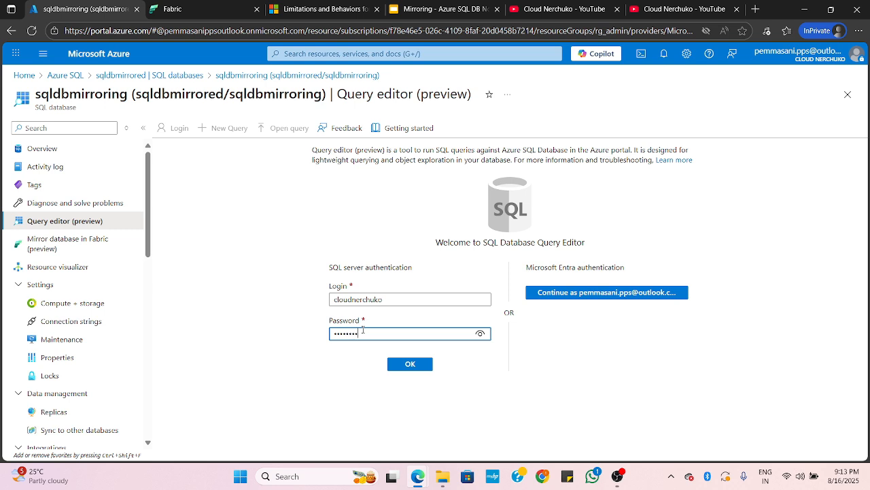
key("Return")
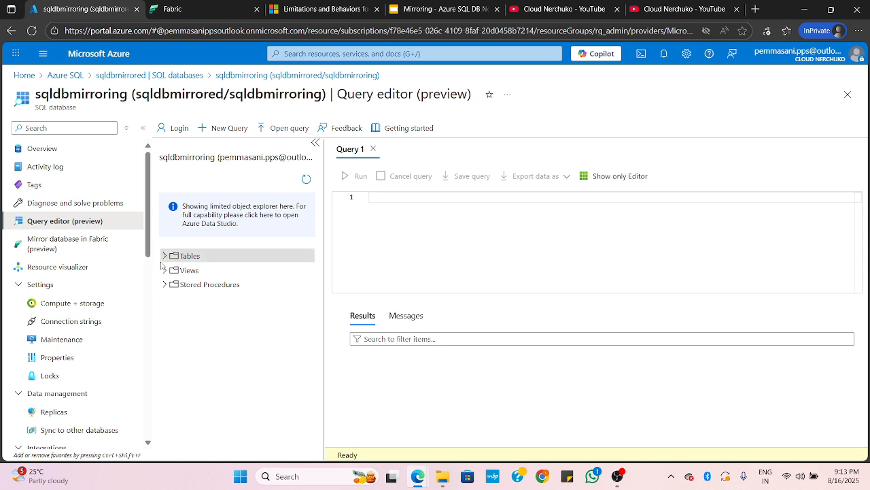
left_click(169, 258)
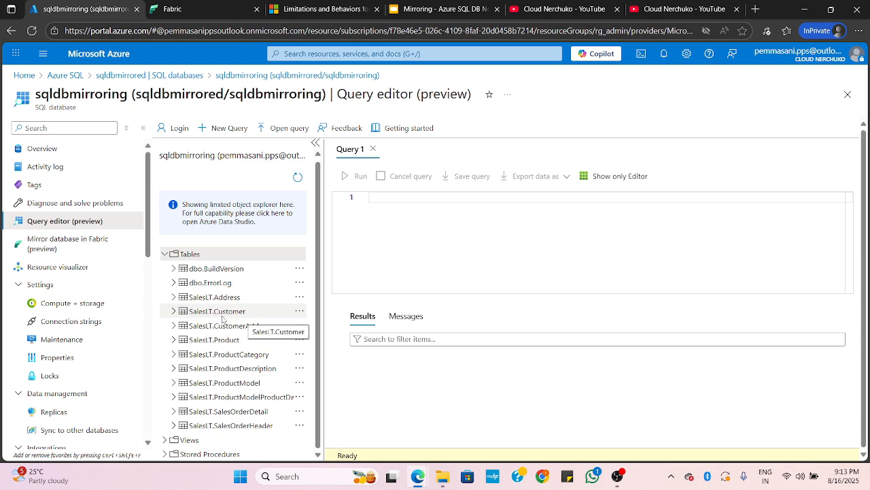
Return to Fabric, run the SalesLT.Customer query again and examine the execution messages
left_click(202, 9)
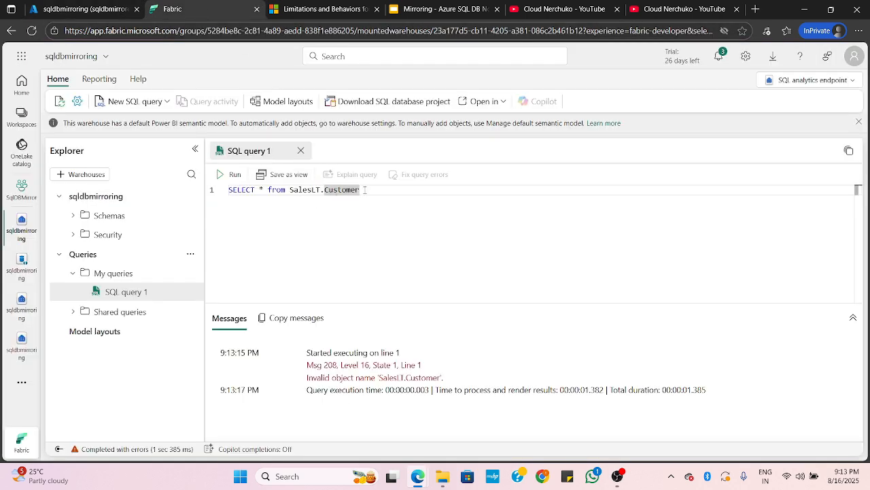
left_click(225, 174)
left_click_drag(676, 393, 712, 396)
left_click(712, 396)
Refresh the Schemas folder, expand the dbo schema's Tables folder, and refresh the whole sqldbmirroring node
left_click(192, 216)
left_click(216, 234)
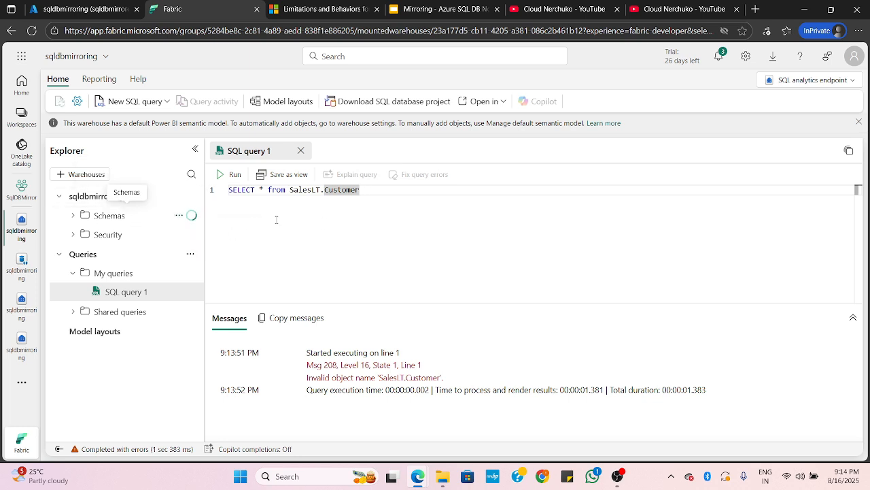
left_click(75, 216)
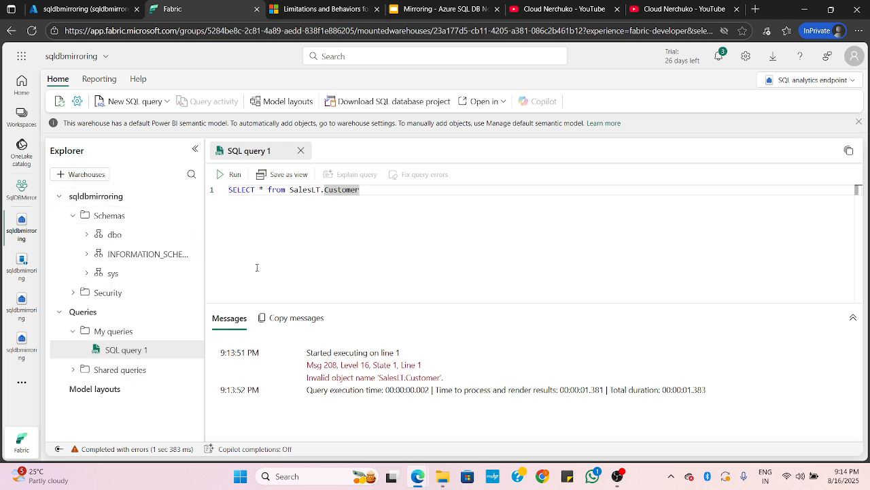
left_click(106, 238)
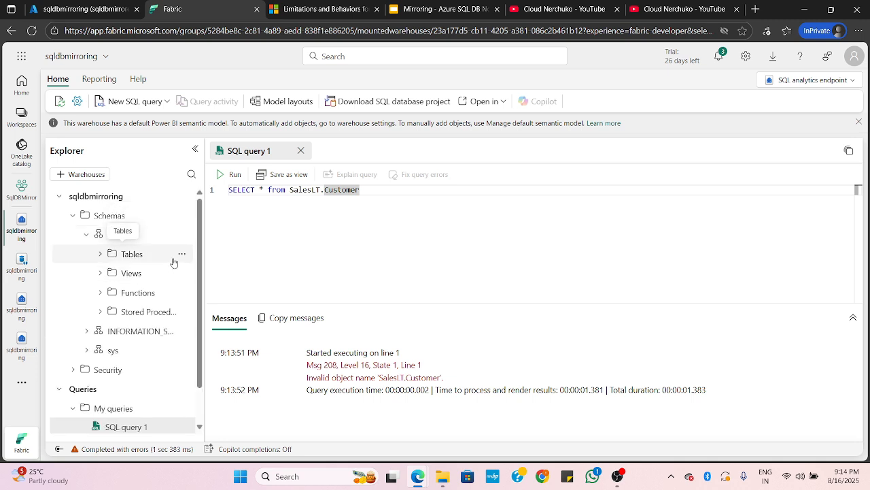
left_click(111, 254)
left_click(182, 255)
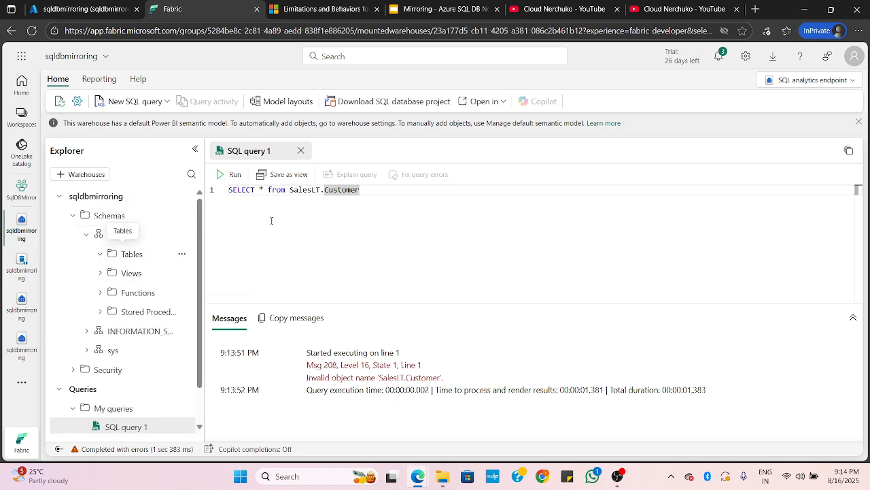
left_click(182, 197)
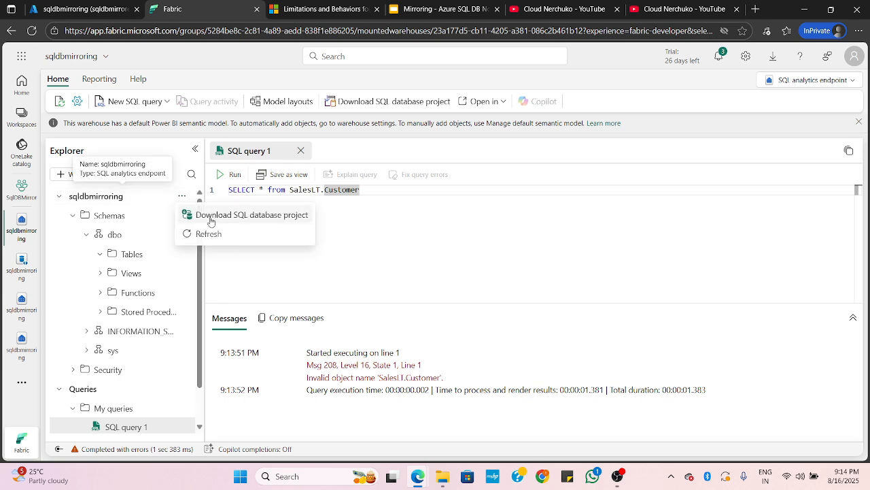
left_click(197, 231)
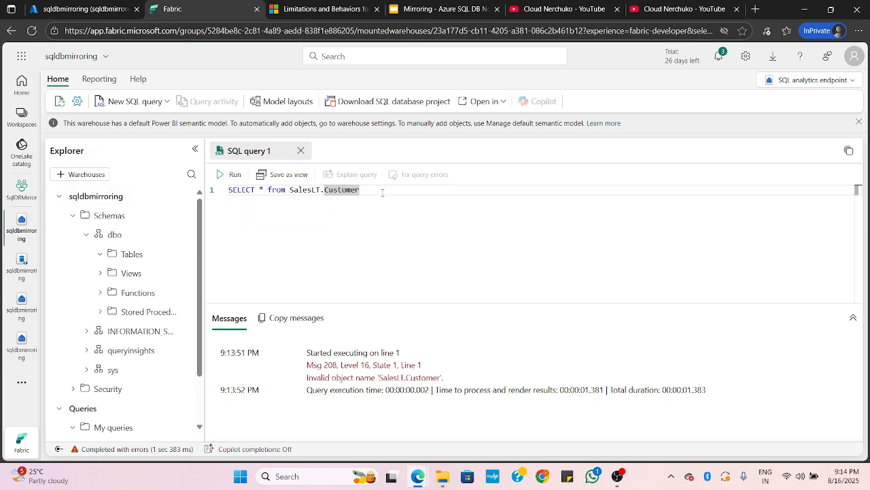
Rerun the SalesLT.Customer query several times to check for replicated data, enlarging the messages area
left_click(233, 174)
left_click_drag(403, 304, 404, 254)
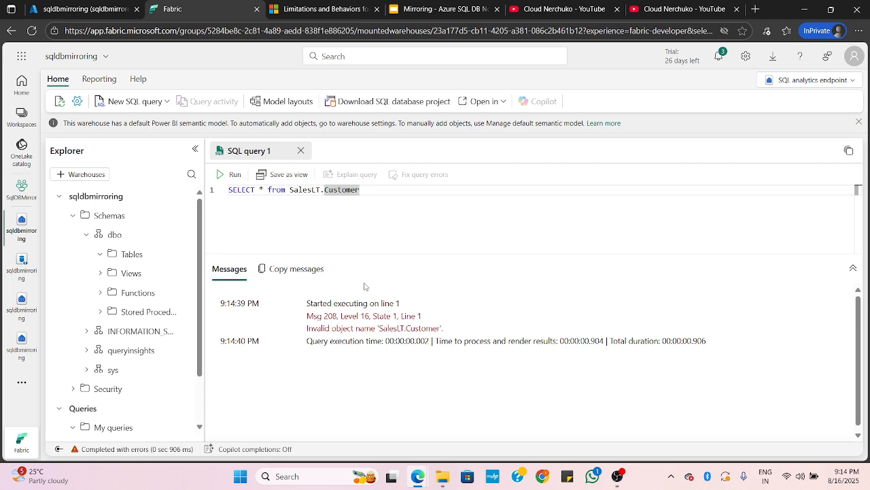
left_click(220, 176)
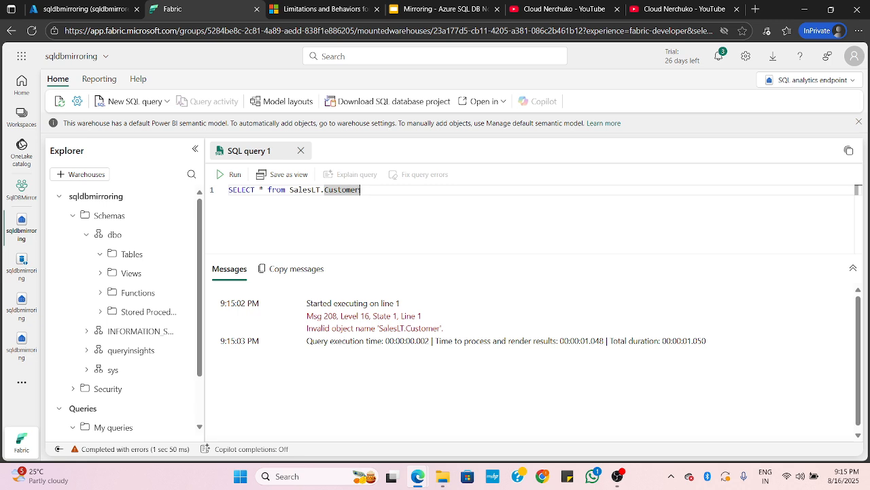
left_click_drag(360, 190, 229, 190)
left_click(367, 193)
left_click(223, 174)
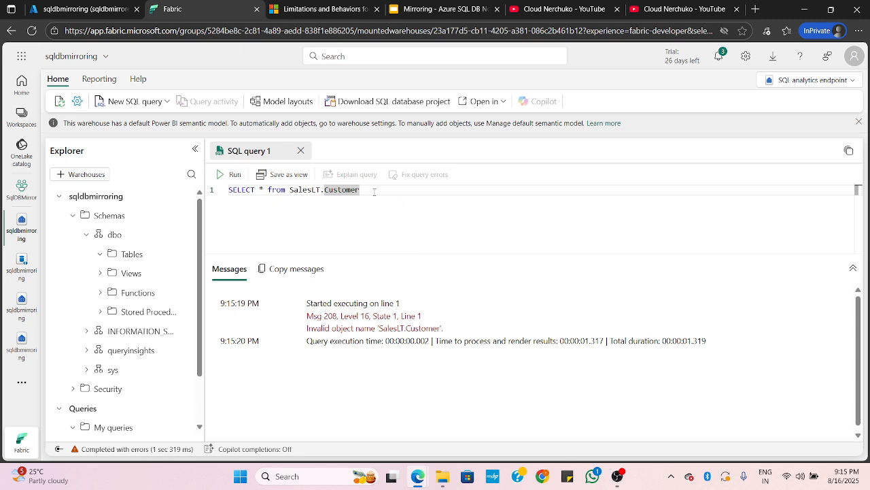
Run the SELECT * query on SalesLT.Customer twice more to retrieve the replicated rows, slightly enlarging the results area
left_click(231, 175)
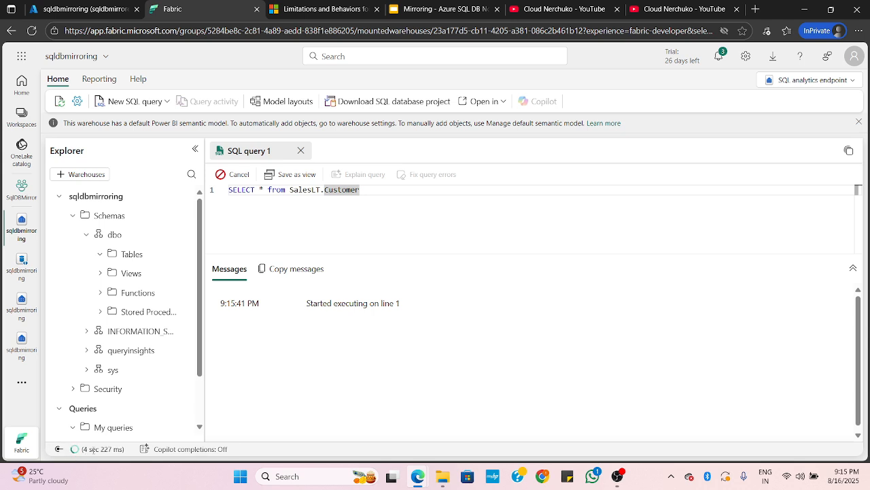
left_click_drag(358, 254, 359, 249)
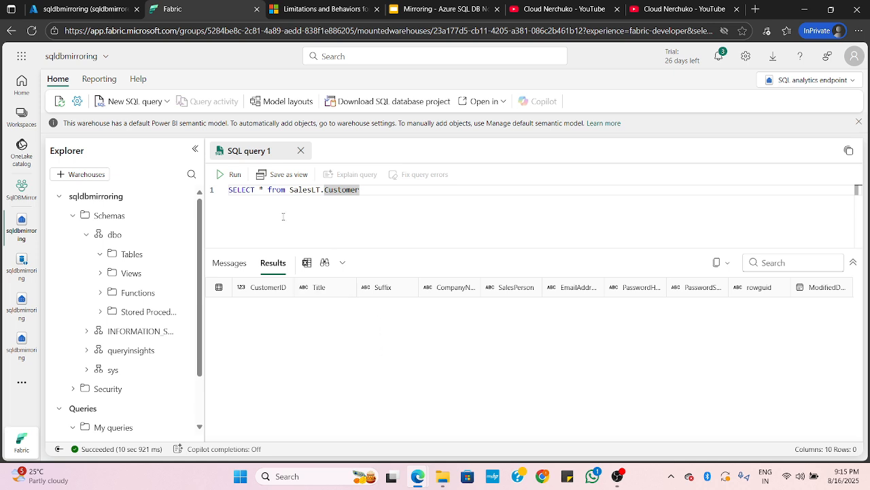
left_click(231, 174)
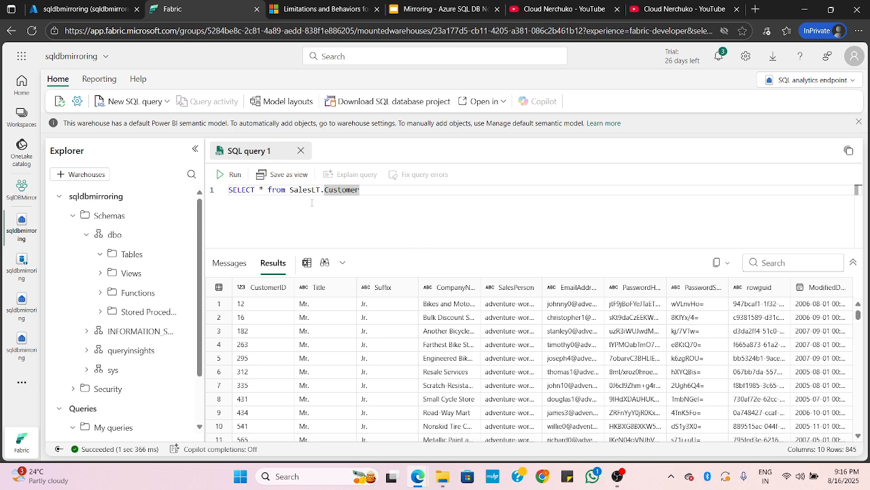
Change the query to SELECT count(*) from SalesLT.Customer, run it, and check the returned row count
double_click(256, 190)
key("Right")
key("Right")
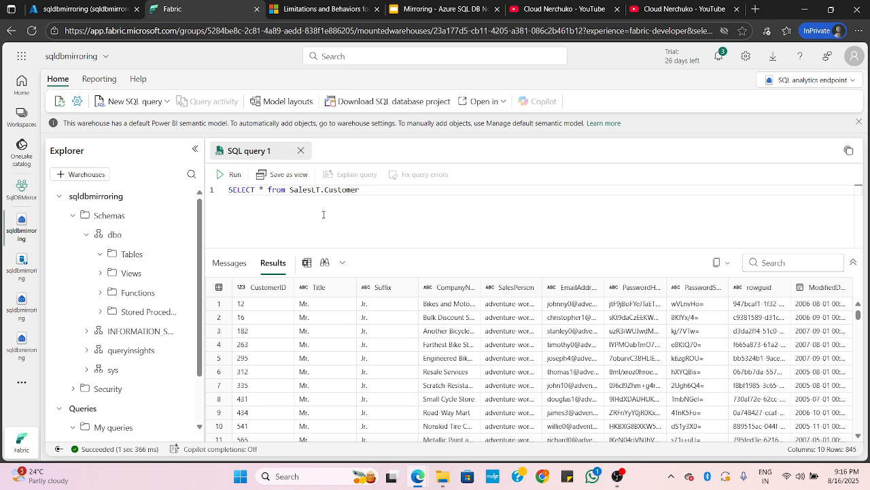
type("count(")
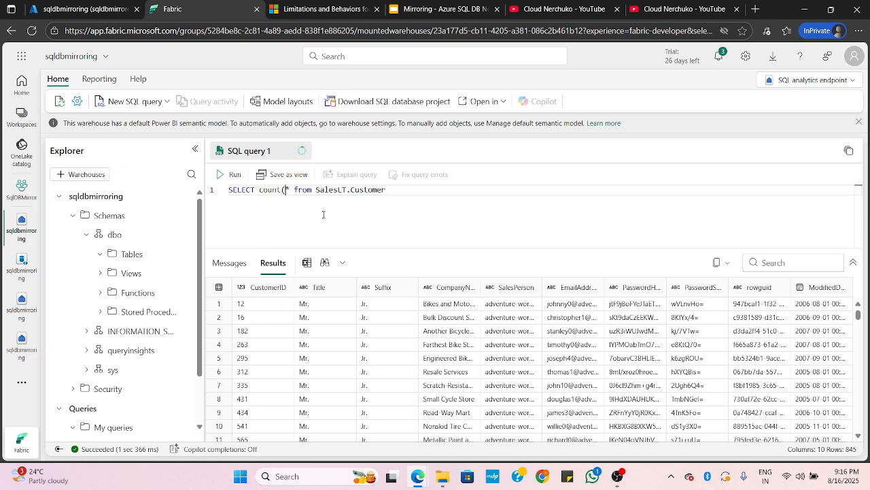
type("*")
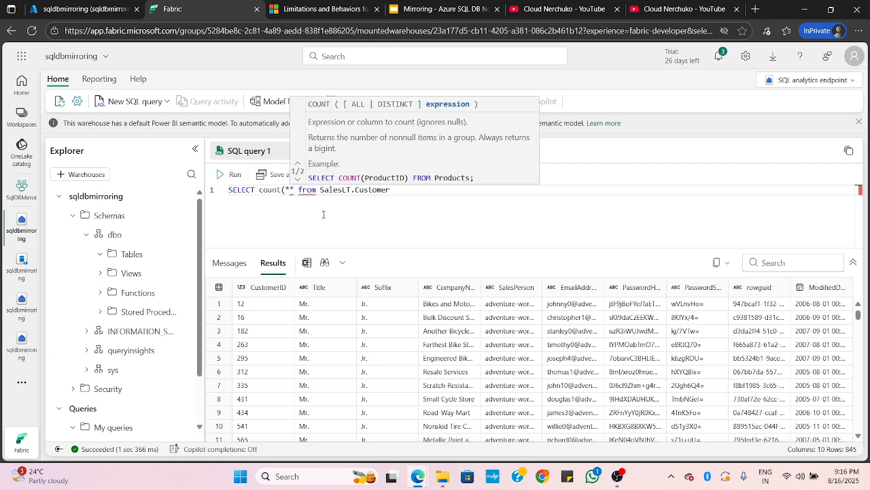
type(")")
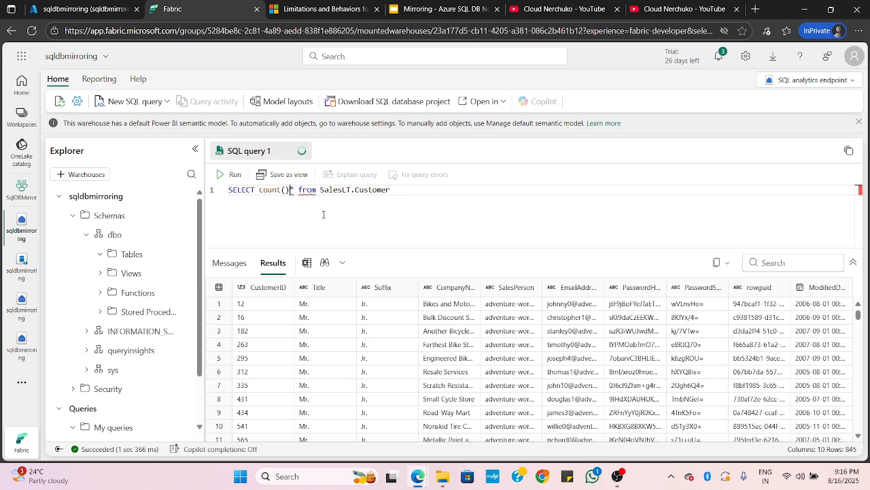
key("Delete")
key("Left")
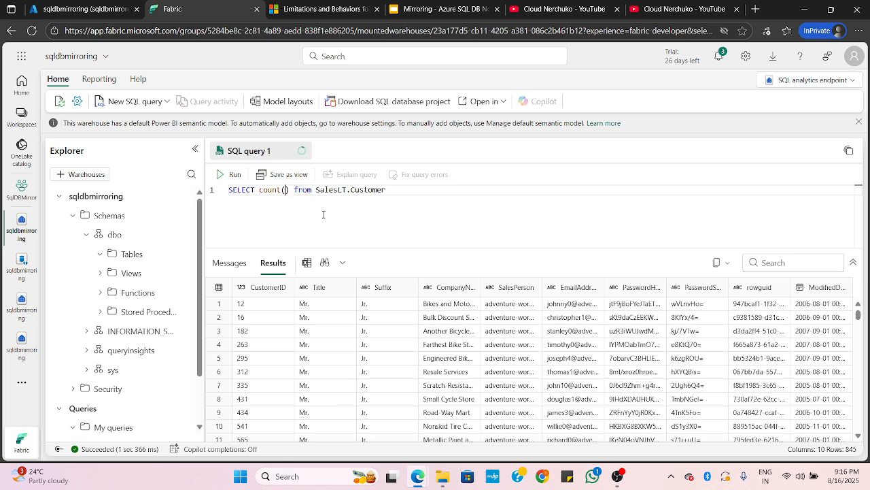
type("*")
left_click(221, 176)
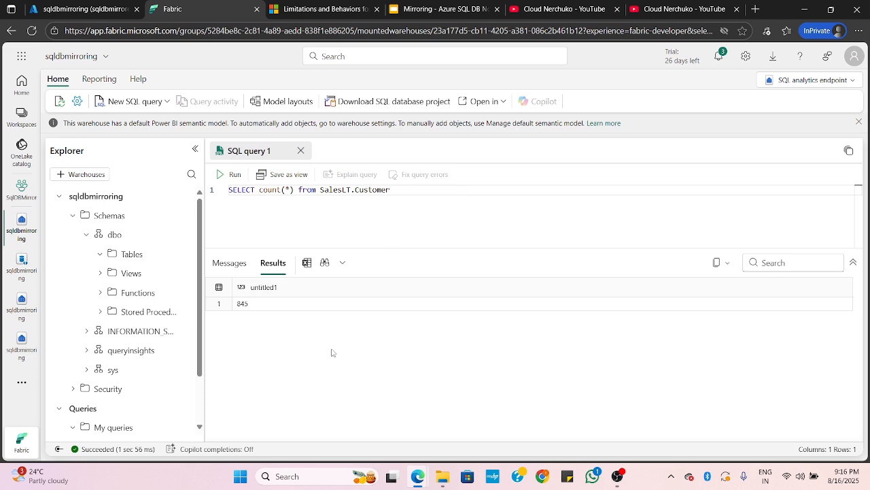
left_click(251, 306)
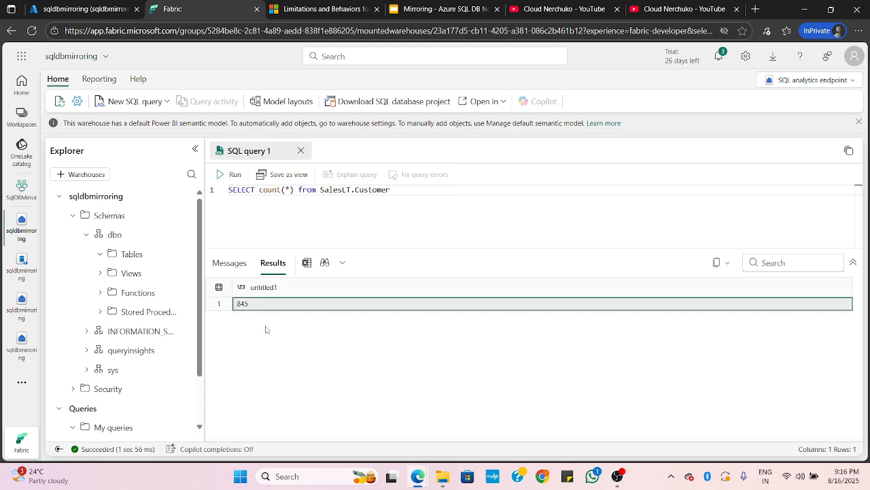
left_click(408, 200)
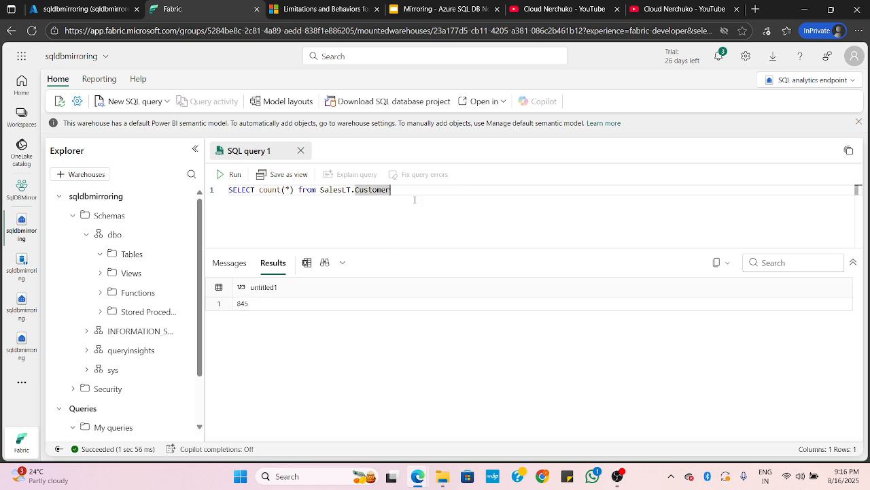
Switch to the Azure portal's Query editor and open the SalesLT.Customer table's data for editing
left_click(85, 10)
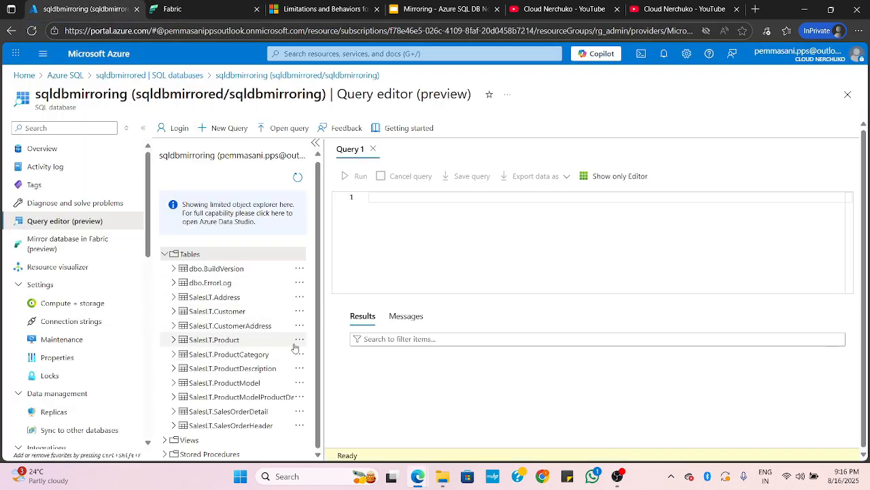
left_click(300, 311)
left_click(330, 342)
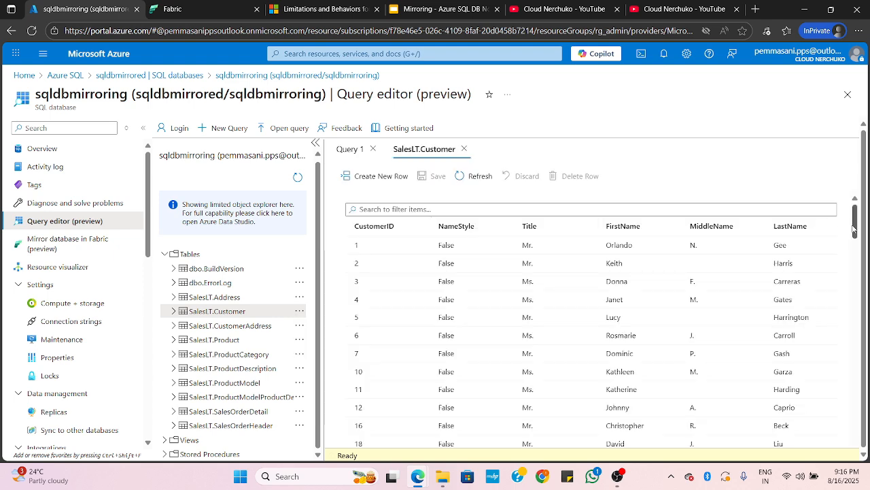
Delete a single customer record from the source SalesLT.Customer table and save the change
scroll(534, 318, "down", 15)
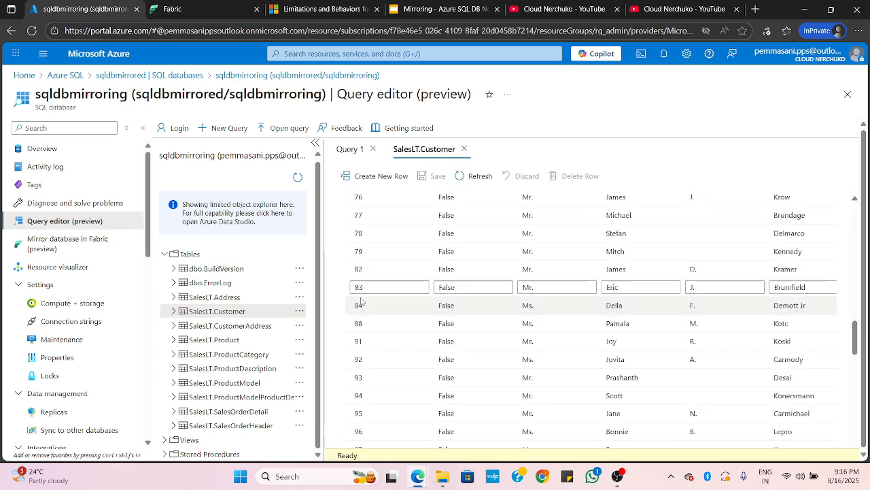
scroll(380, 286, "down", 1)
left_click(381, 267)
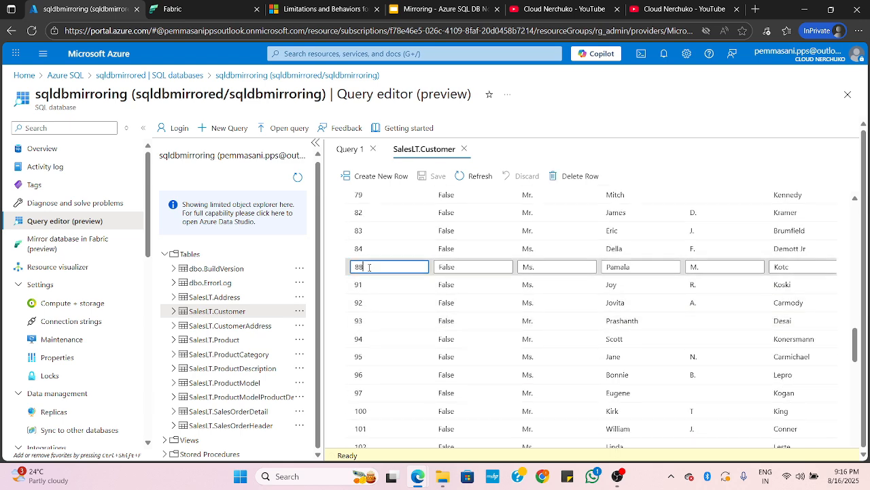
left_click(575, 180)
left_click(416, 176)
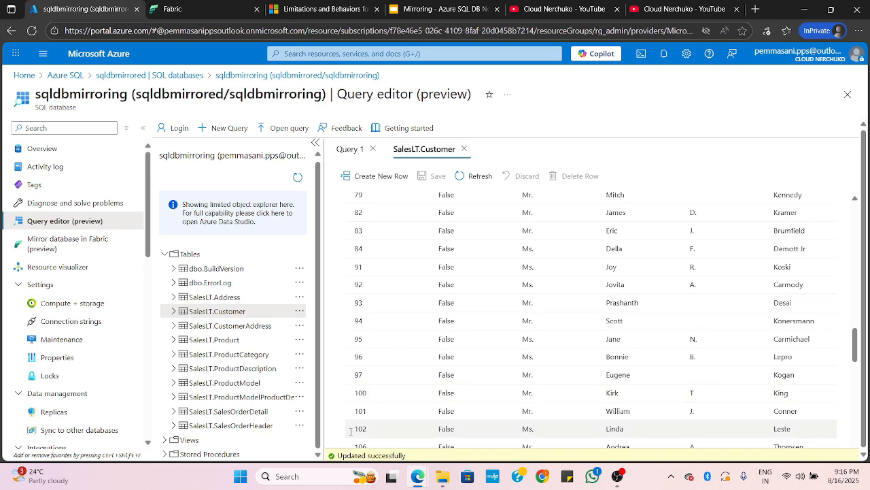
Return to Fabric and rerun the SalesLT.Customer count query to check that the deletion replicated, enlarging the results area
left_click(200, 8)
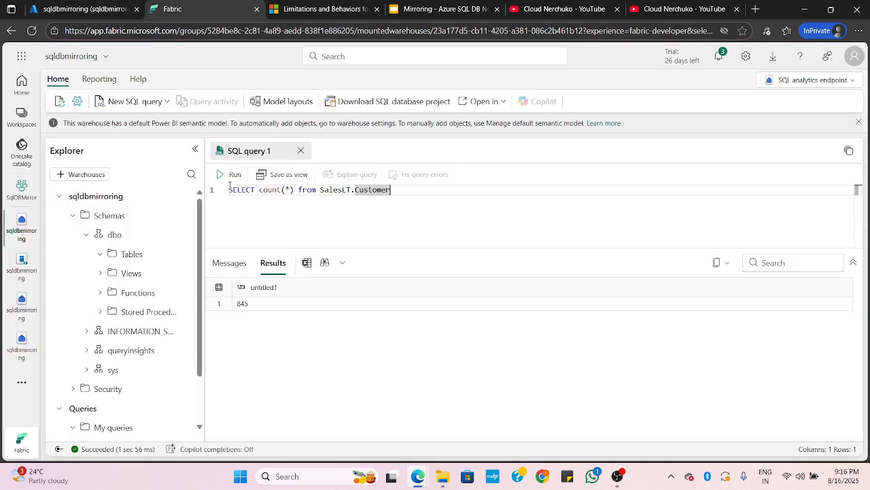
left_click(230, 174)
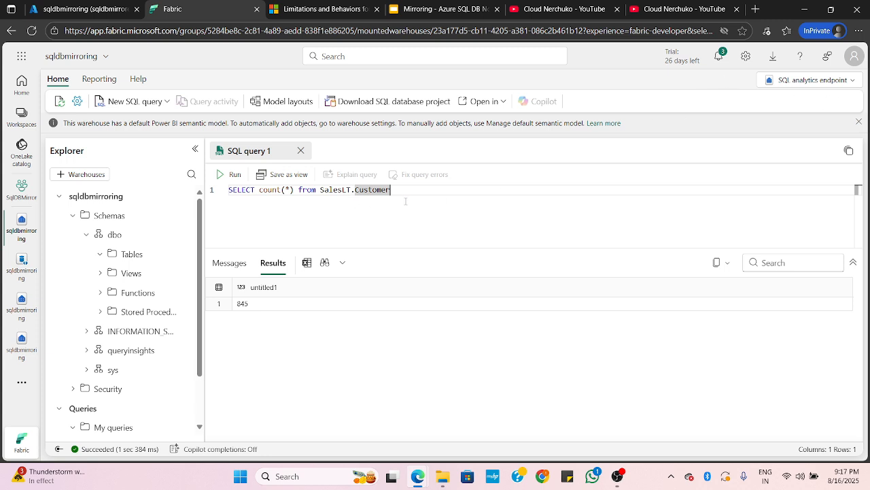
key("ctrl+Return")
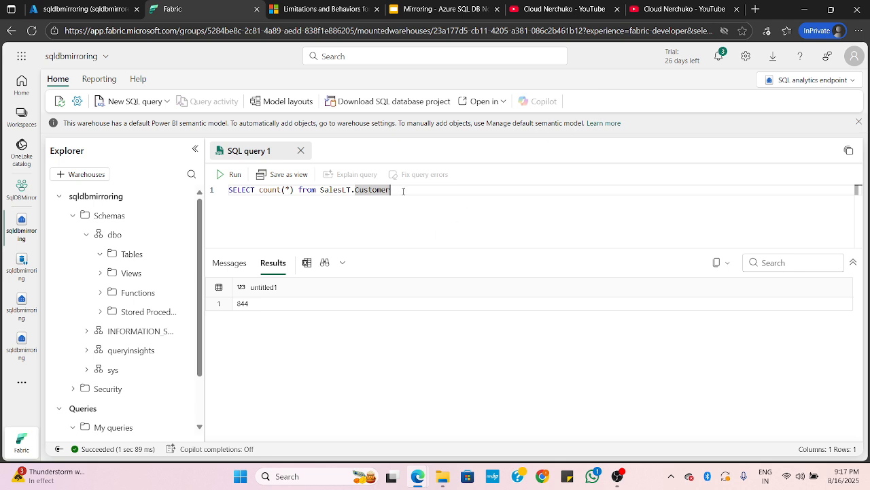
left_click_drag(363, 248, 374, 225)
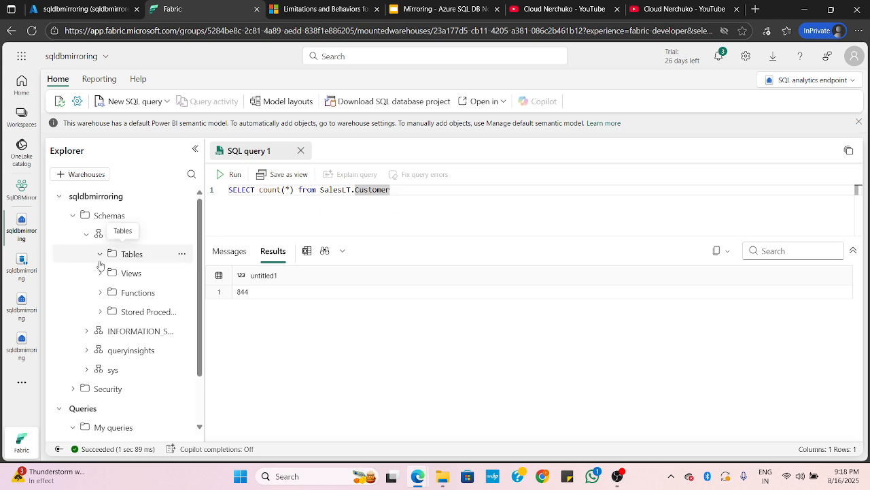
Refresh the dbo schema's Tables folder in the sqldbmirroring endpoint and expand it
left_click(182, 253)
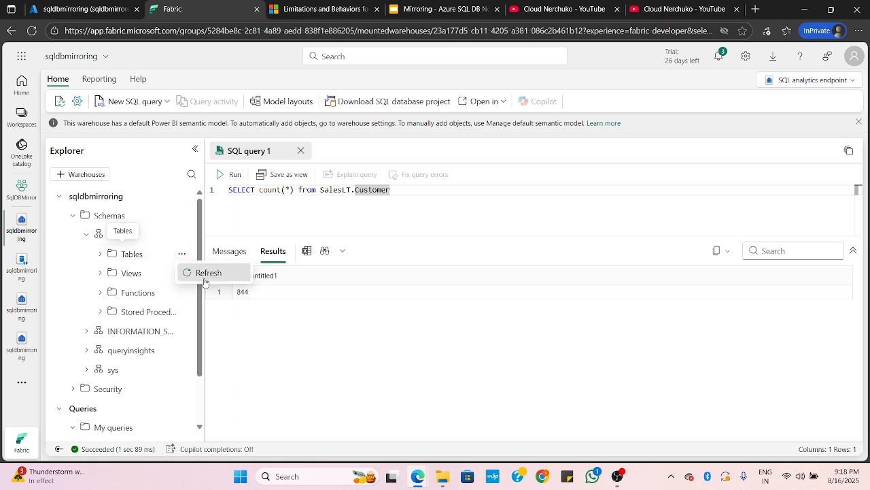
left_click(199, 272)
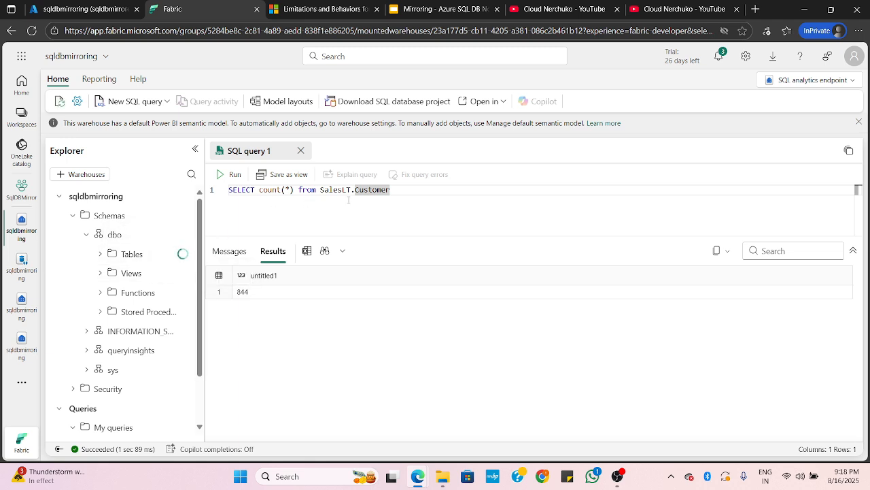
left_click(100, 255)
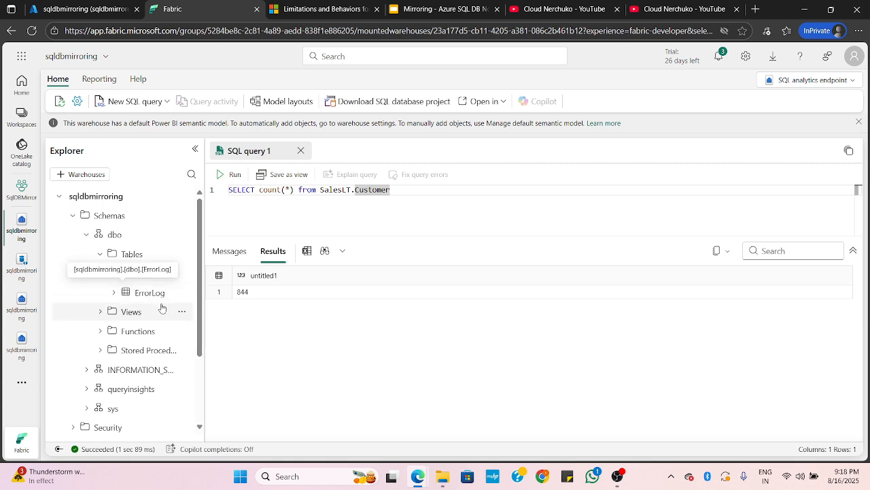
Widen the Explorer, examine the columns of the BuildVersion and ErrorLog tables, and collapse both tables and the dbo schema
left_click_drag(204, 286, 245, 287)
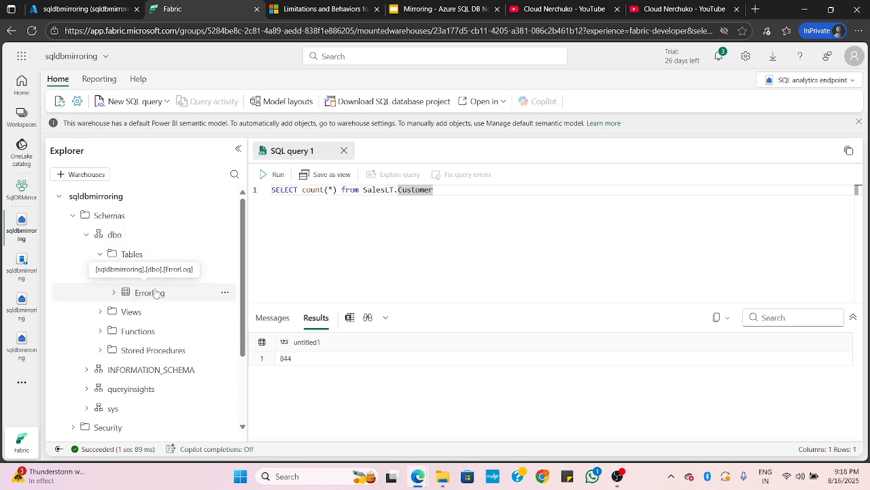
left_click(114, 292)
left_click(115, 273)
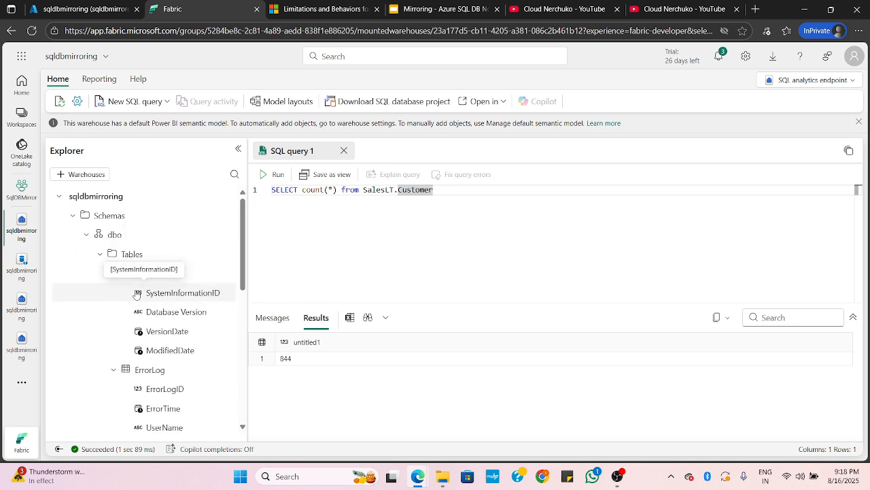
left_click(113, 274)
left_click(114, 293)
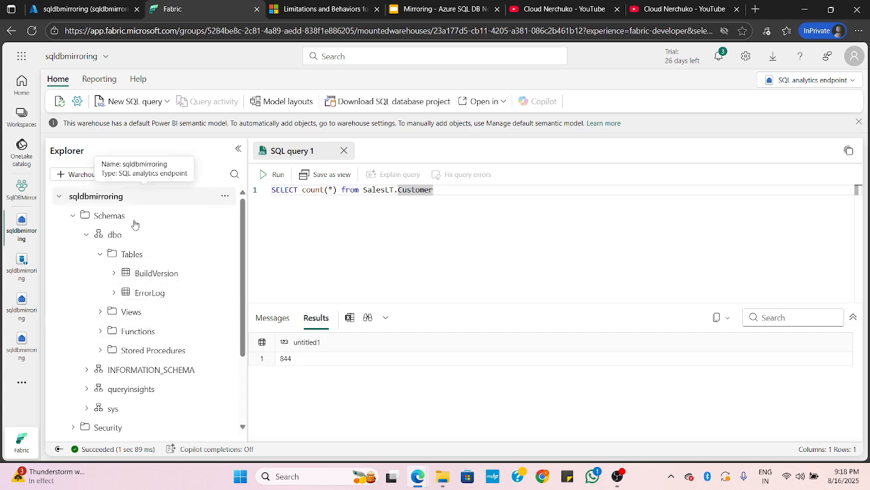
left_click(86, 235)
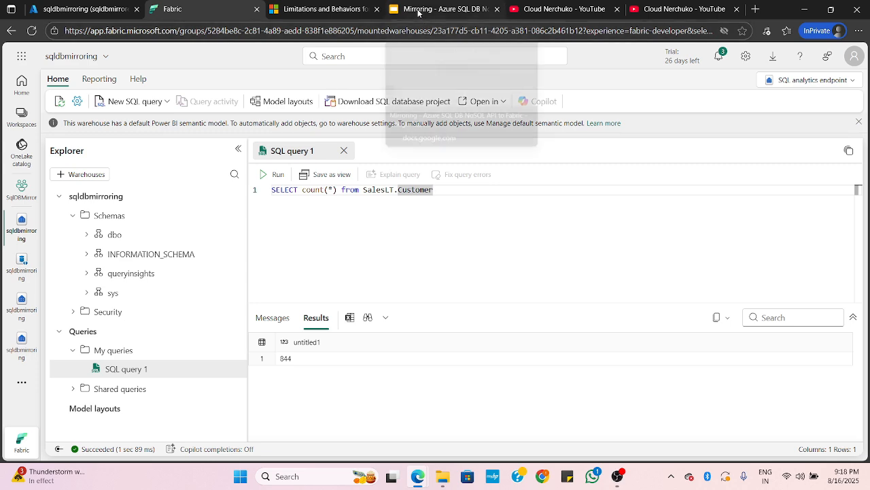
Switch to the Google Slides deck and start the slideshow from the Microsoft Fabric Mirroring Lab slide
left_click(418, 12)
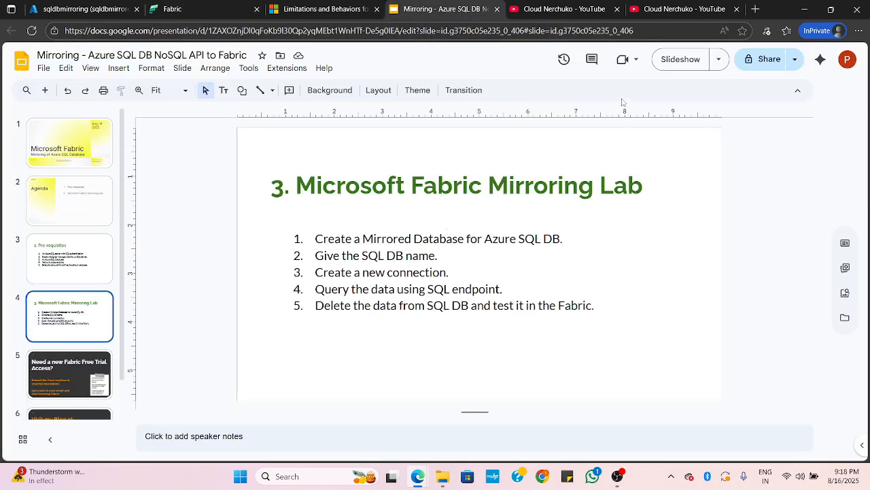
left_click(678, 64)
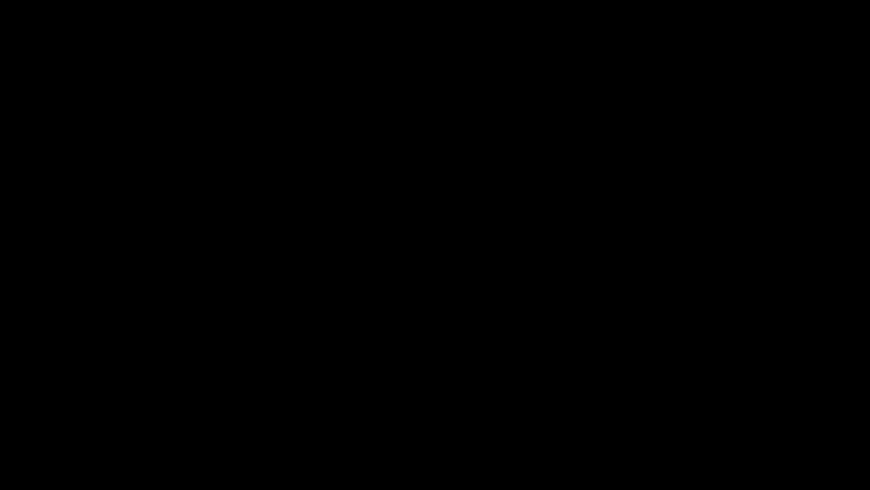